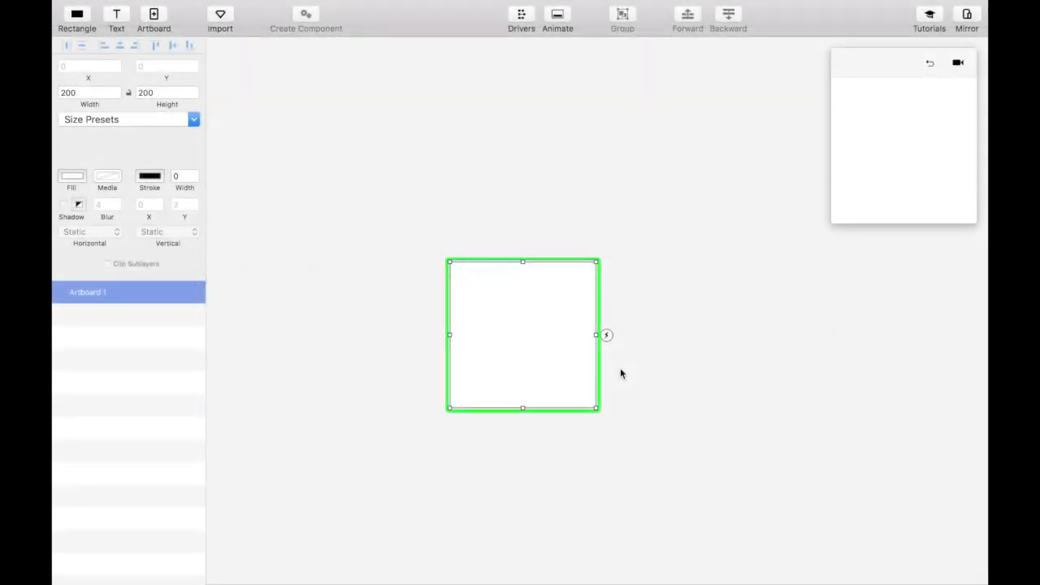
Give the square a 10-pt stroke at 20% opacity and a fully transparent fill.
click(77, 16)
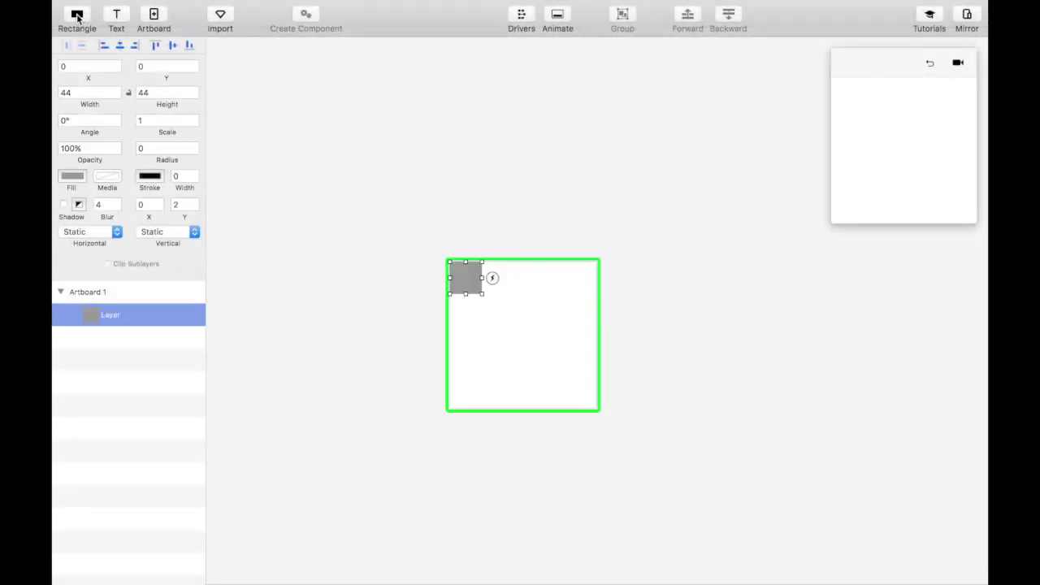
click(193, 177)
text(10)
click(151, 176)
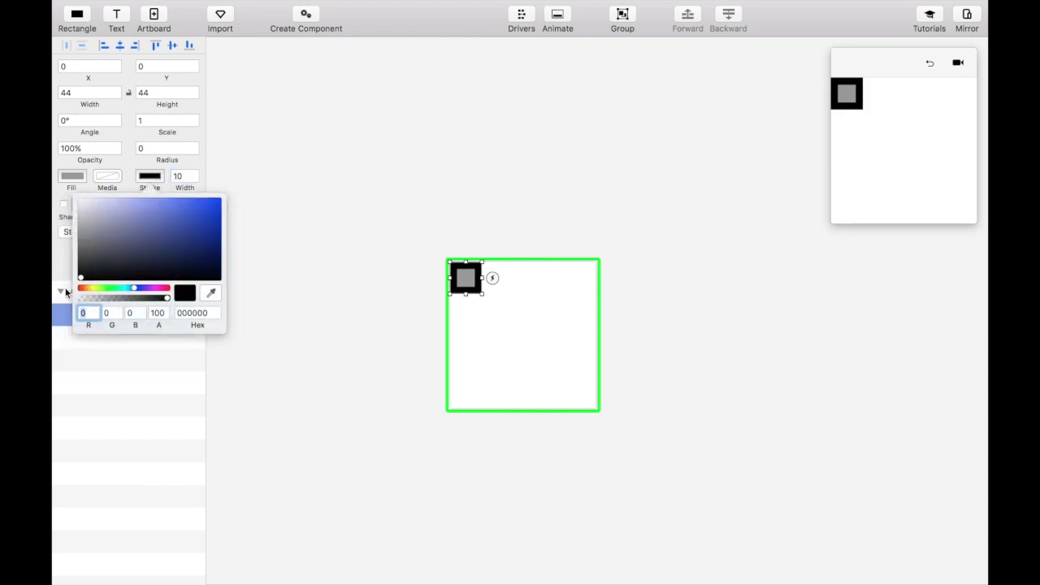
double_click(157, 313)
text(20)
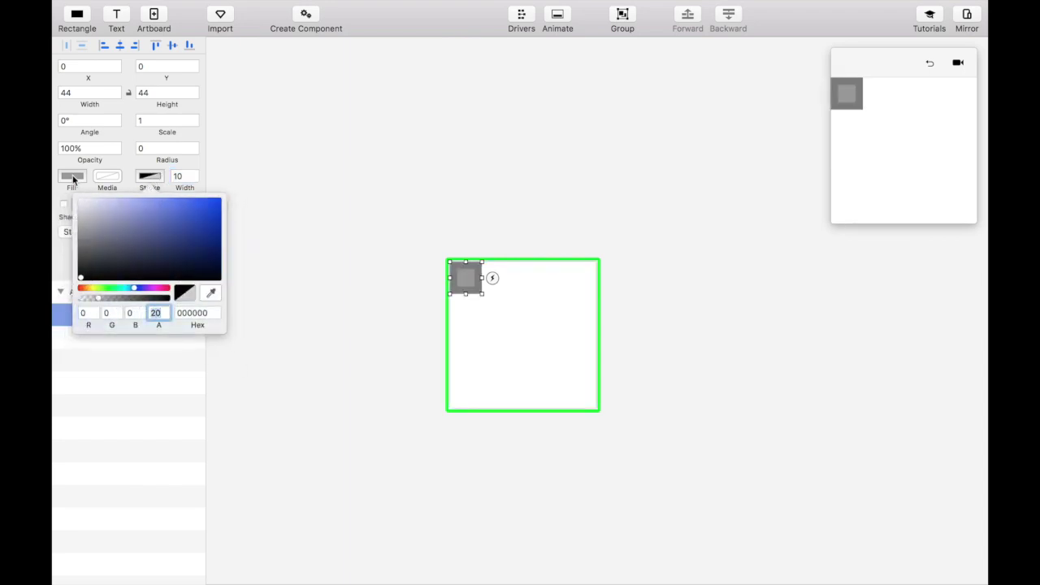
click(72, 176)
drag(158, 297, 69, 297)
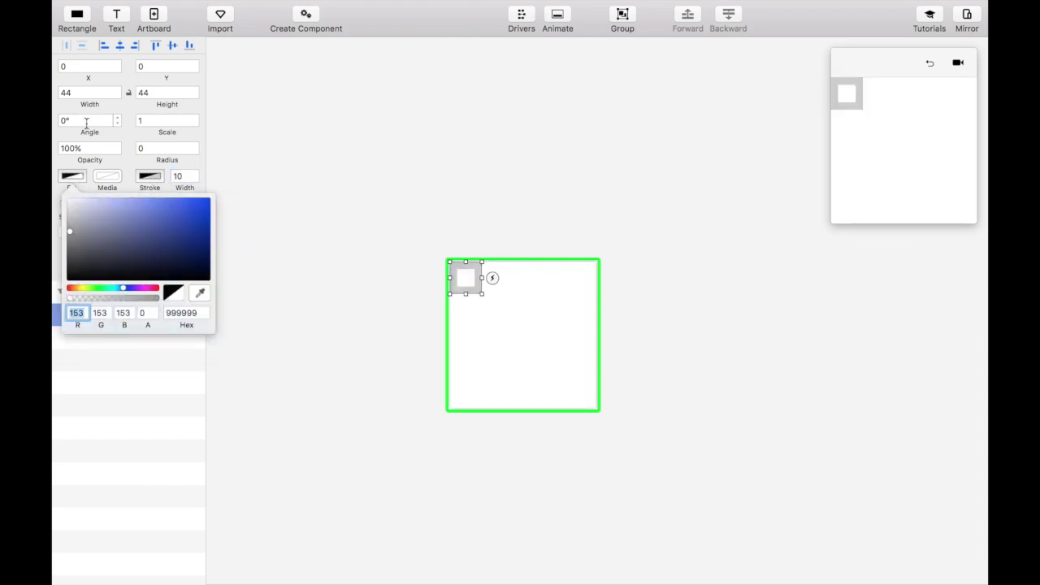
Set corner radius 100 and size 100×100, then centre the ring on the artboard.
click(167, 148)
text(100)
key(Return)
click(81, 93)
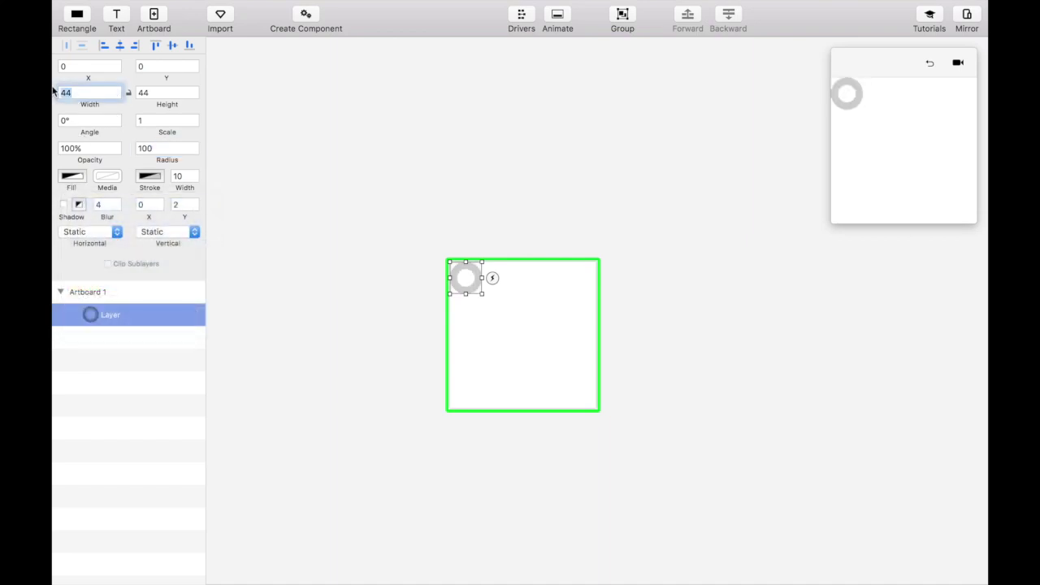
text(100)
key(Tab)
text(100)
key(Return)
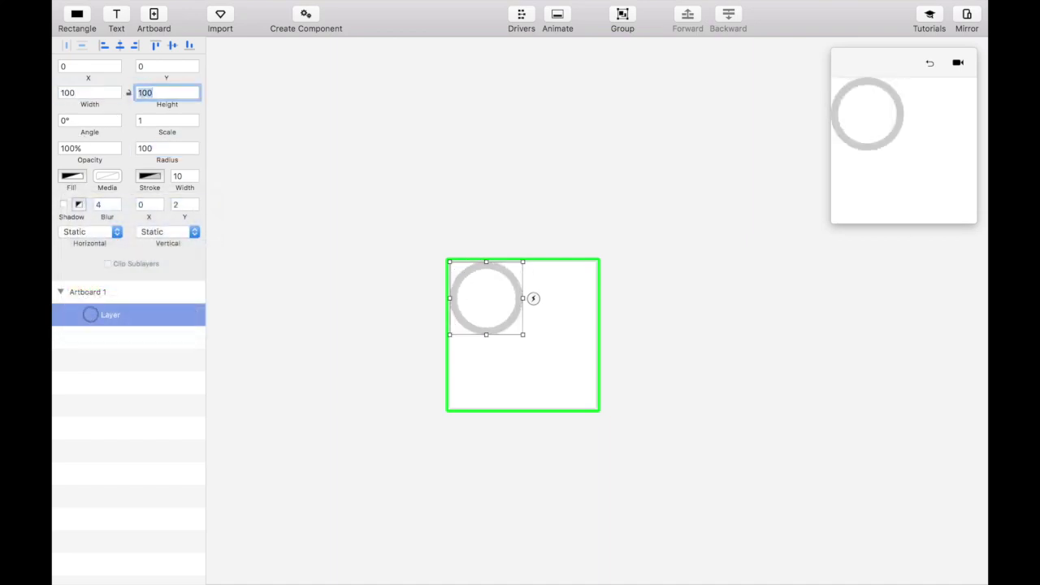
drag(509, 271, 547, 314)
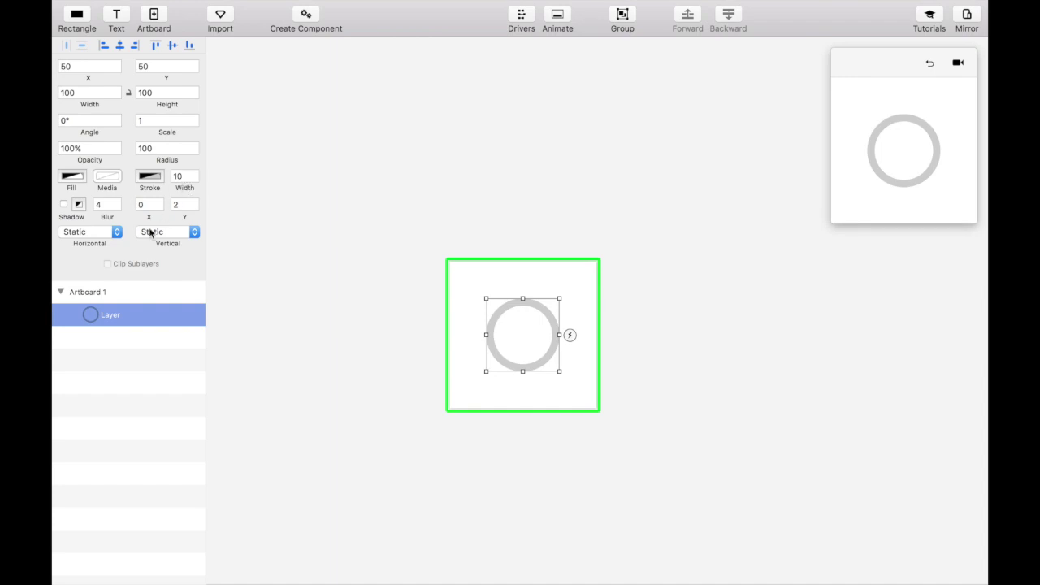
Name the grey ring's layer EmptyState and duplicate it.
double_click(106, 315)
text(EmptyS)
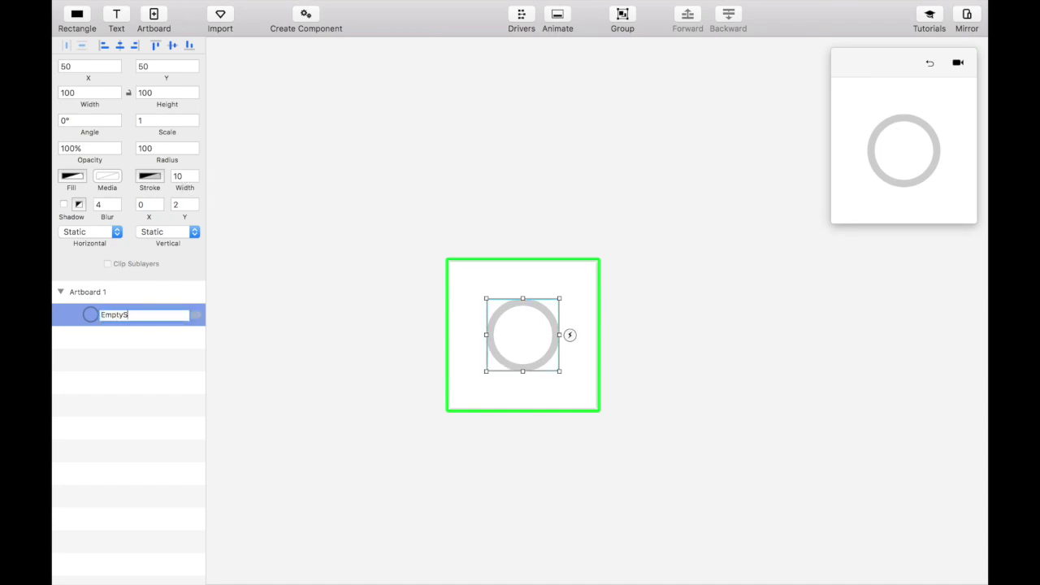
text(tate)
key(Return)
key(super+d)
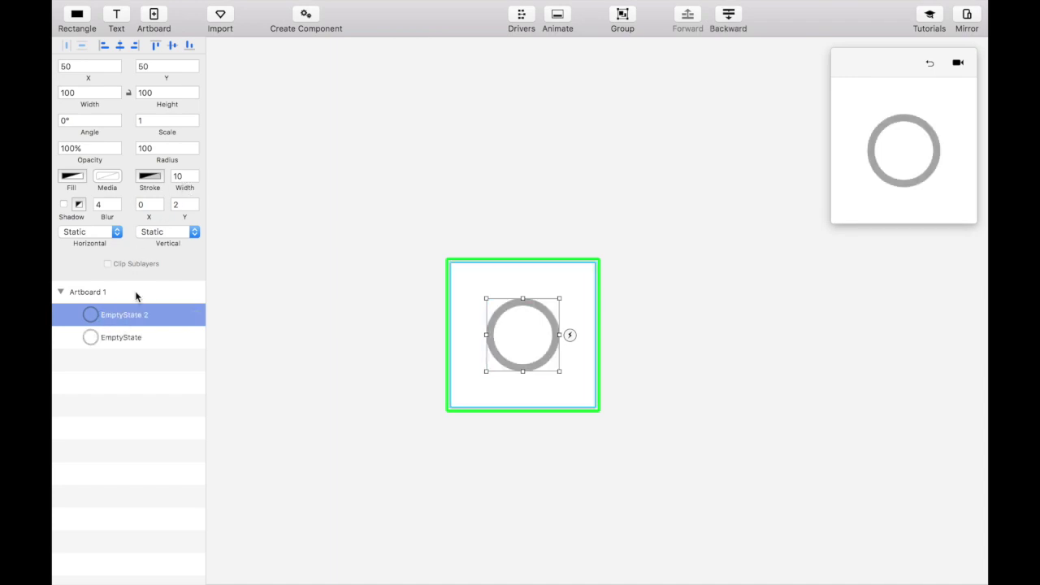
Give the copy an opaque light blue (#5C88FF) stroke, name it RightSide, and group it.
click(151, 176)
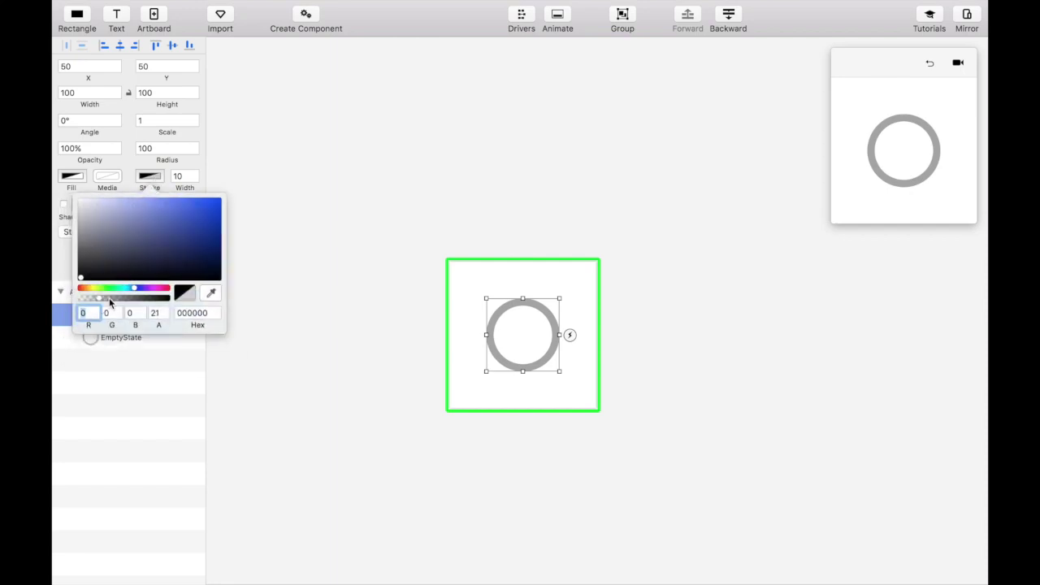
click(96, 278)
drag(188, 246, 170, 195)
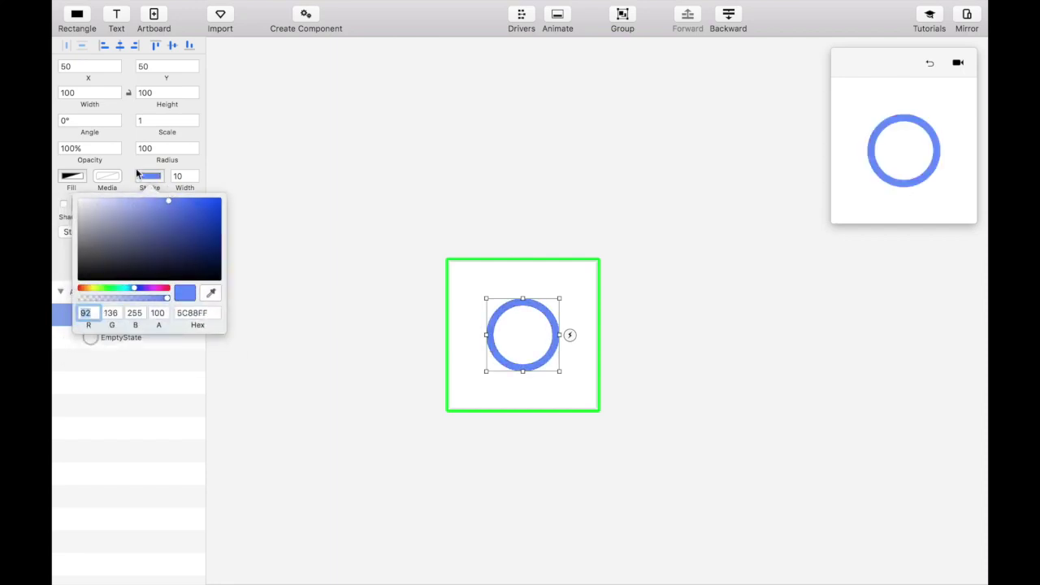
click(136, 168)
double_click(121, 314)
text(RightSide)
key(Return)
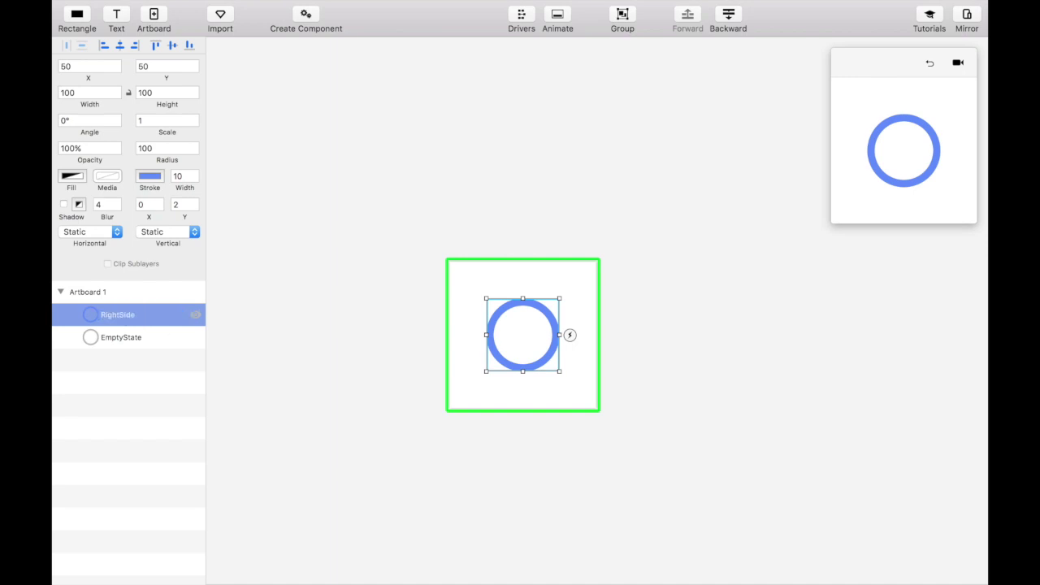
key(super+g)
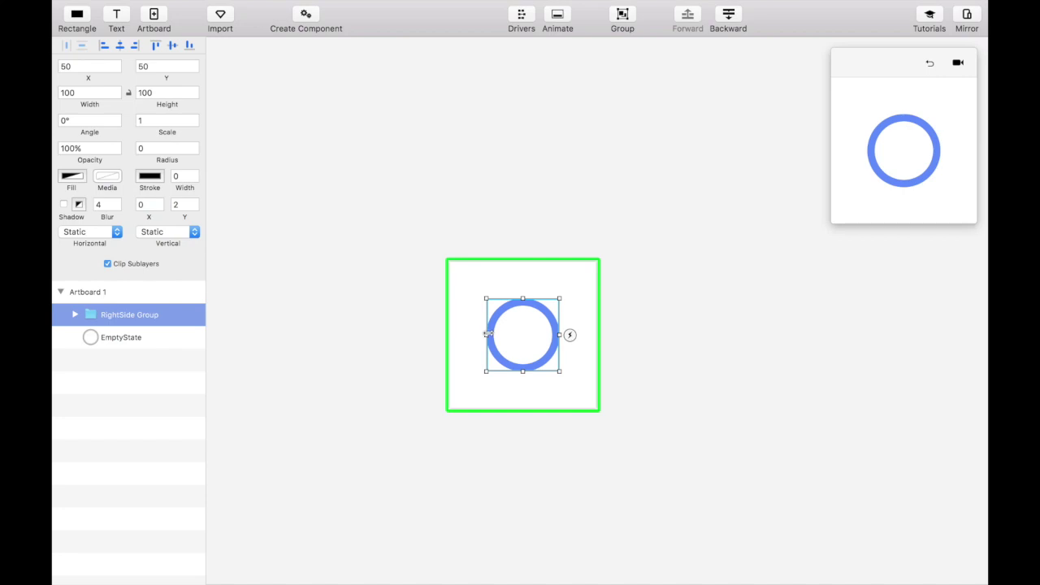
Narrow the RightSide Group from the left to 52 wide at x 98, showing only the right half.
drag(487, 333, 525, 334)
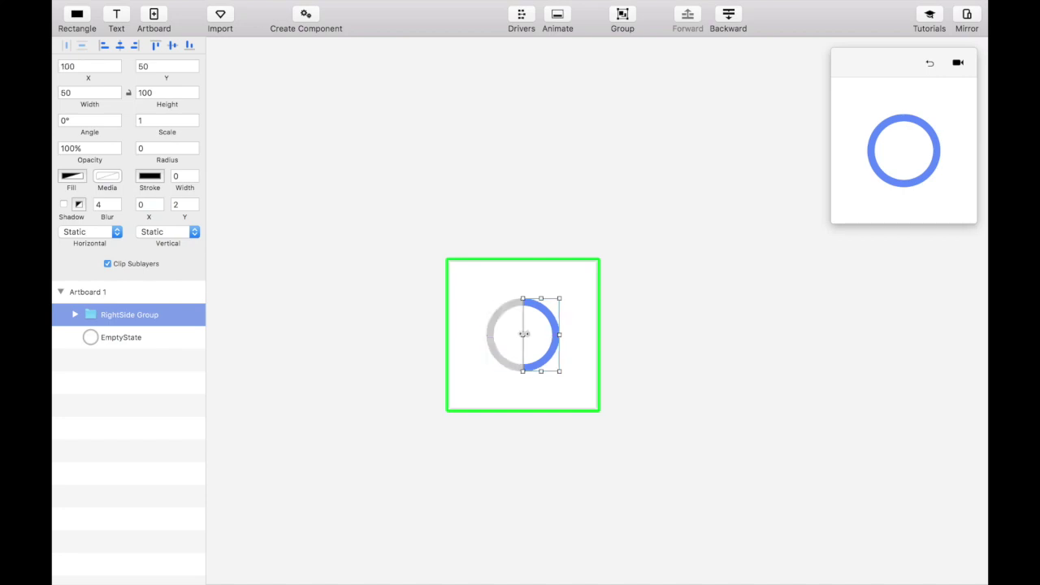
drag(523, 334, 521, 334)
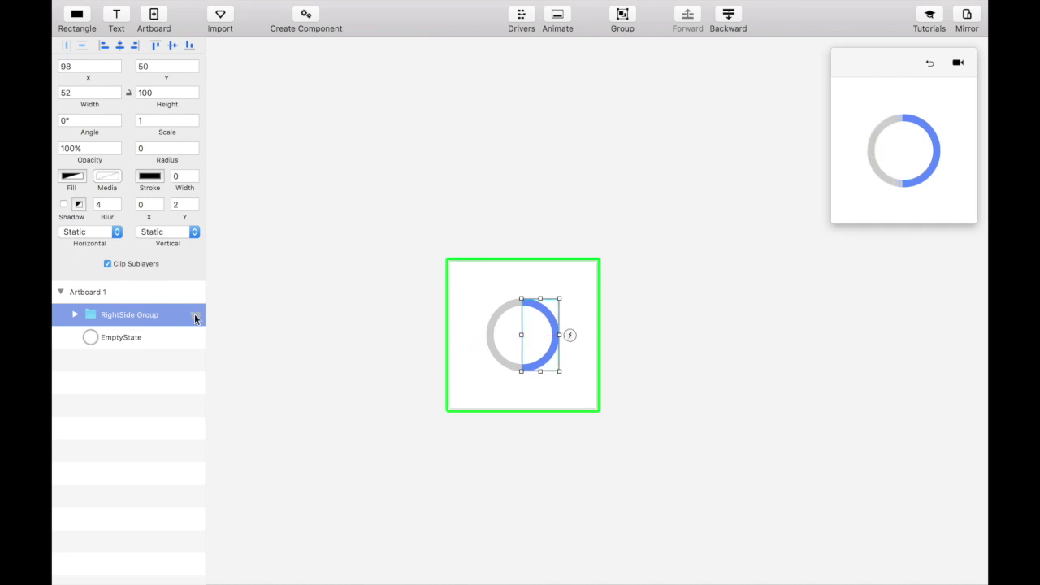
Duplicate RightSide Group, rotate the copy 180° and move it to the ring's left side.
key(super+d)
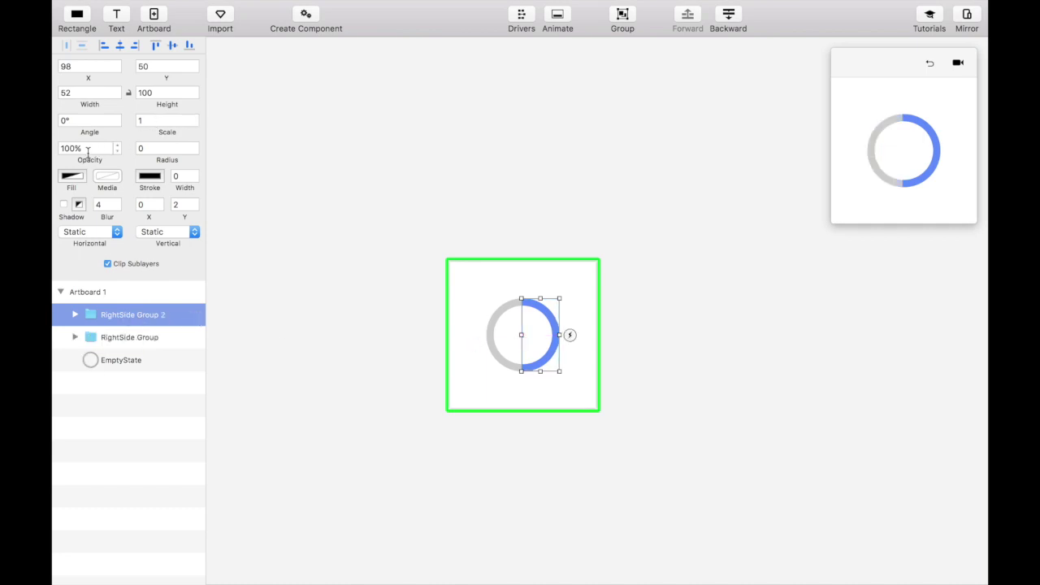
click(64, 121)
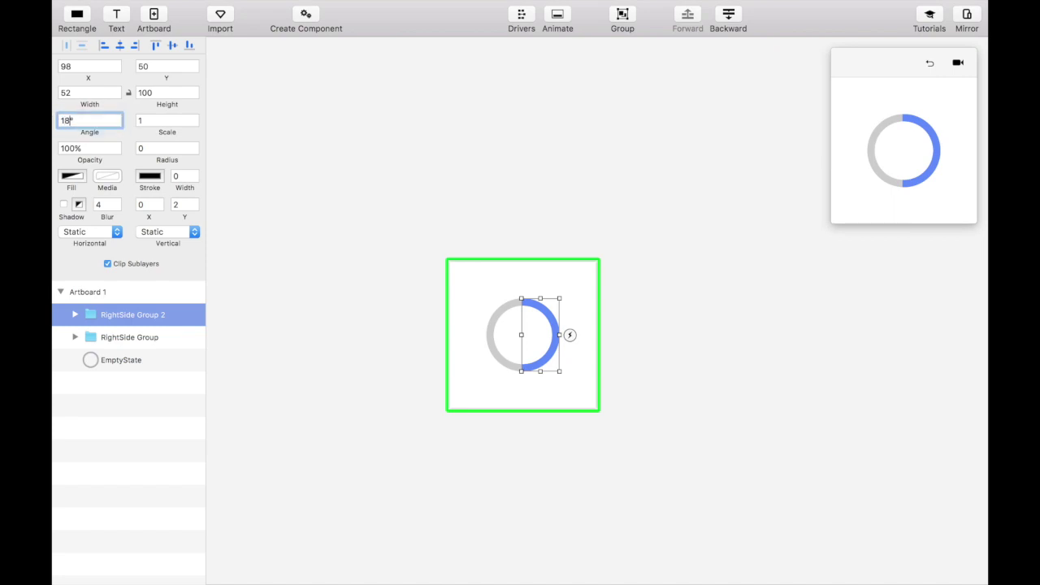
text(180)
key(Return)
drag(534, 325, 499, 324)
Rename the copied ring layer LeftSide and its group LeftSide Group.
click(75, 314)
double_click(122, 337)
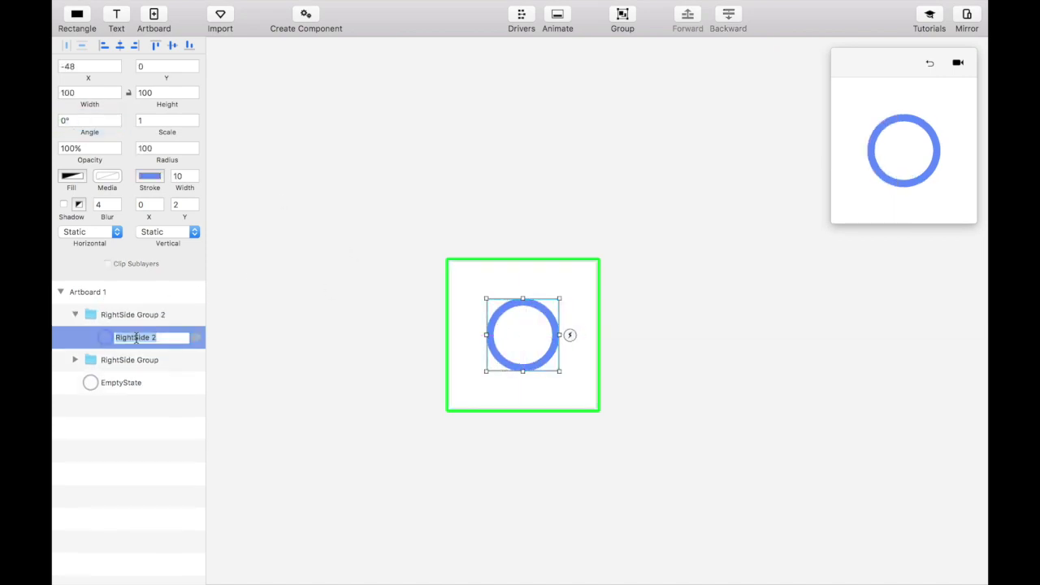
text(LeftSide)
key(Return)
double_click(122, 314)
text(Left)
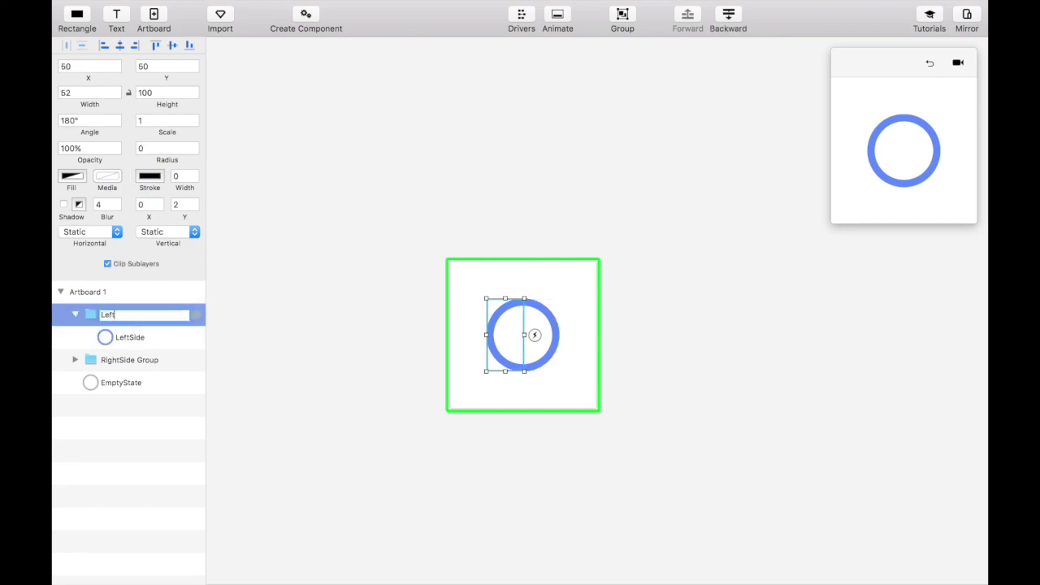
text(Side Group)
key(Return)
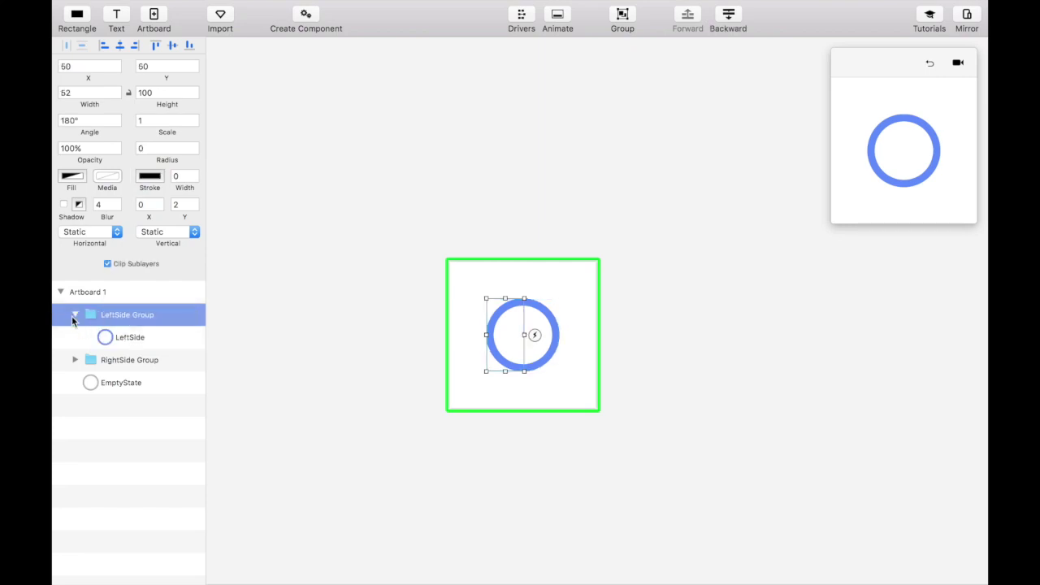
click(74, 314)
Group all three ring layers together and name the group Spinner.
shift+click(127, 360)
key(super+g)
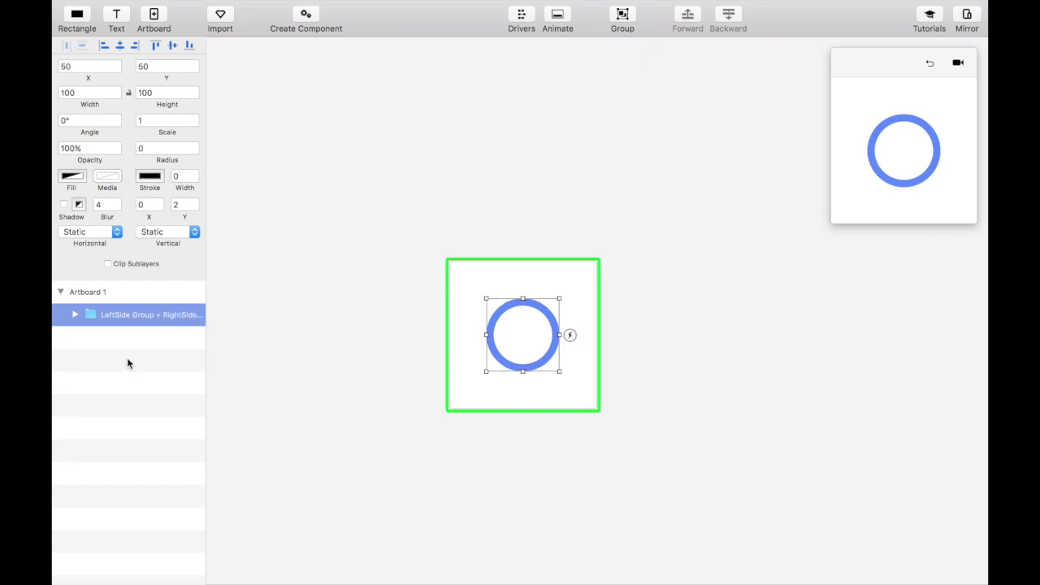
double_click(123, 314)
text(Spinner)
key(Return)
Link Artboard 1 with a Tap trigger to a new duplicate artboard, Artboard 2.
click(581, 312)
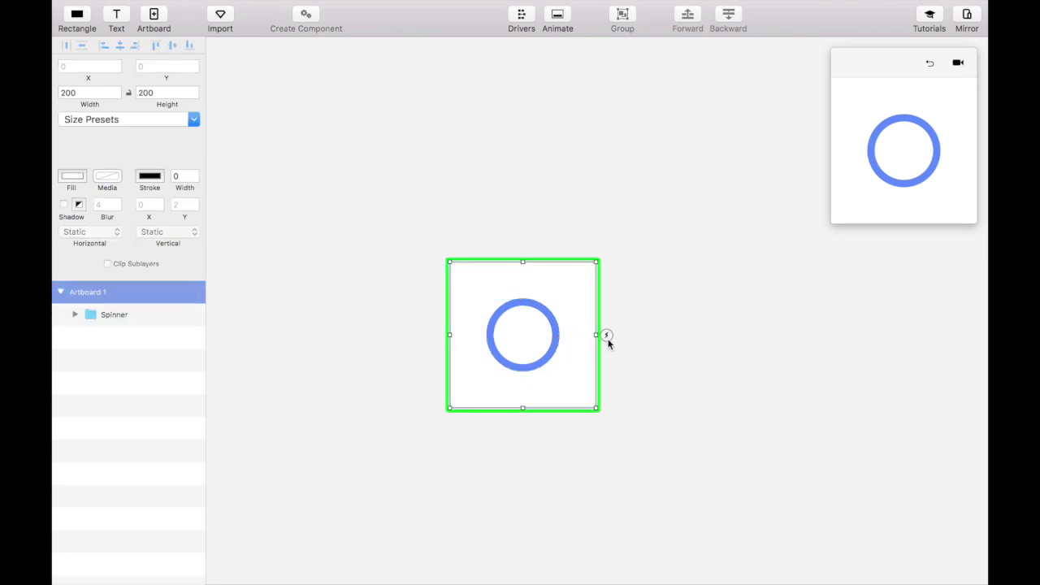
click(605, 336)
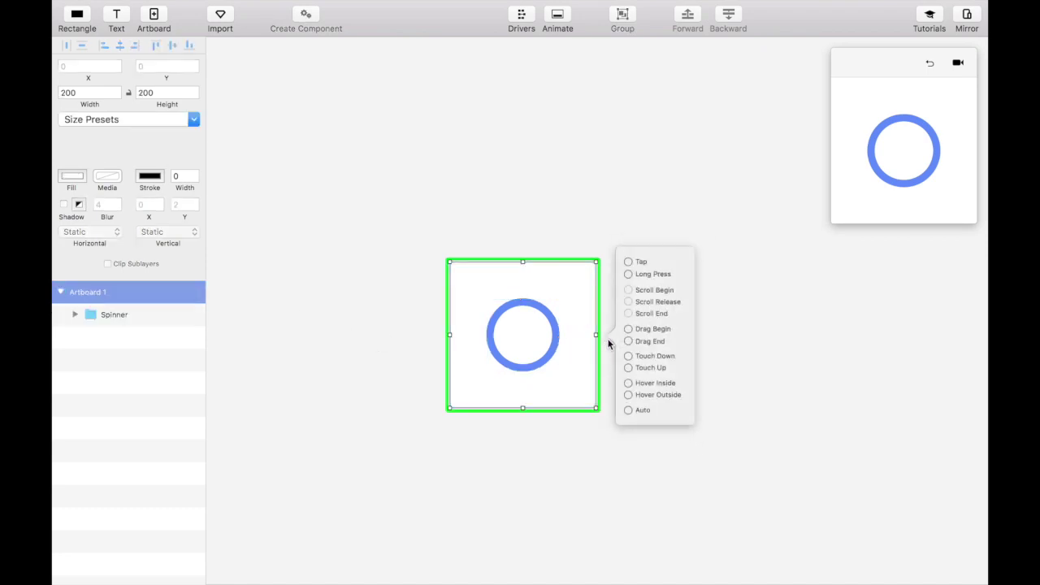
click(628, 263)
click(555, 277)
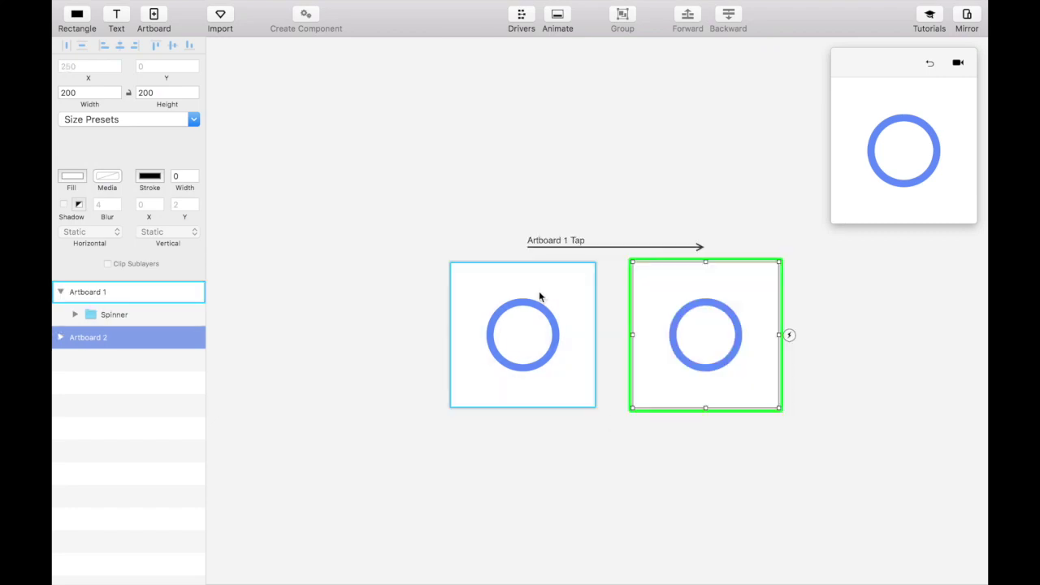
click(534, 315)
Set the RightSide Group's width and height to 0 on Artboard 1.
click(75, 314)
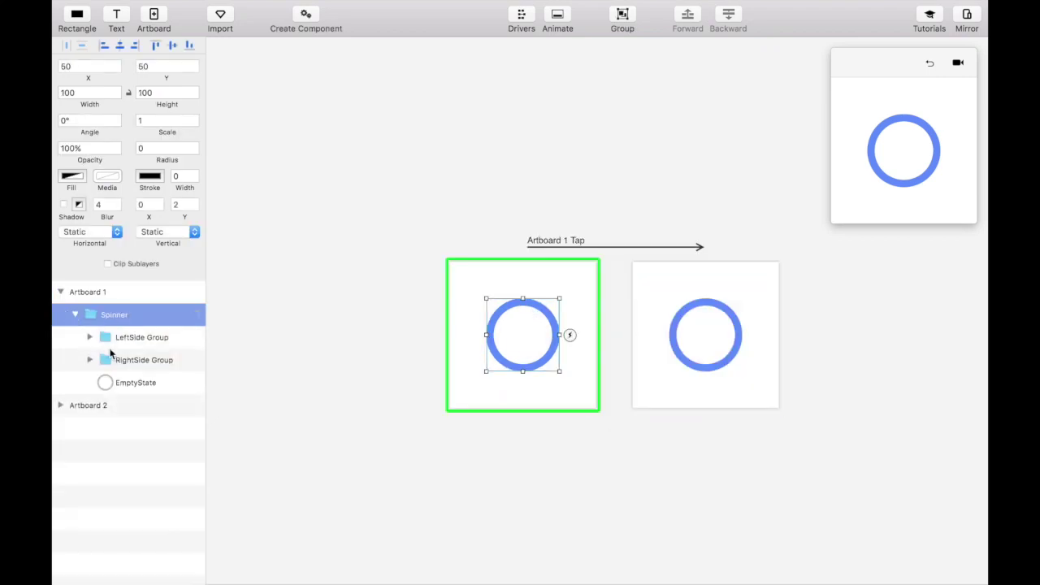
click(112, 358)
double_click(79, 95)
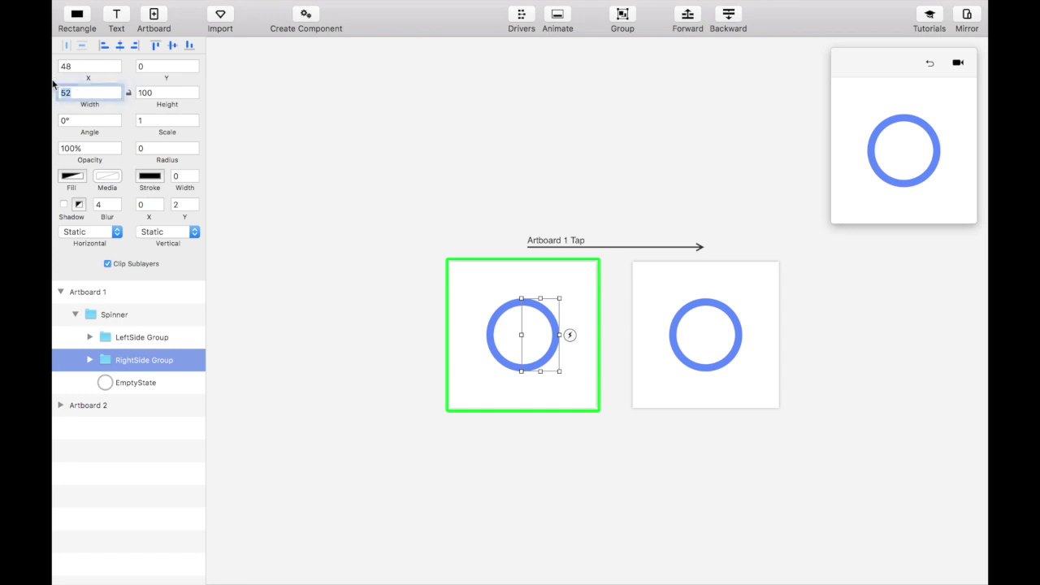
text(0)
key(Tab)
text(0)
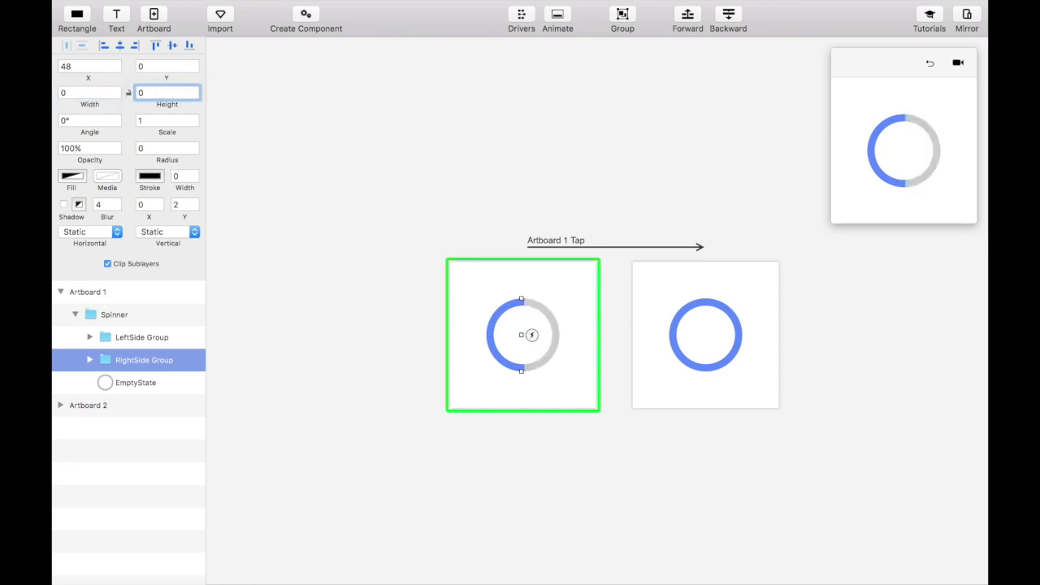
Set the LeftSide Group's width and height to 0 too, then preview the tap transition.
click(122, 336)
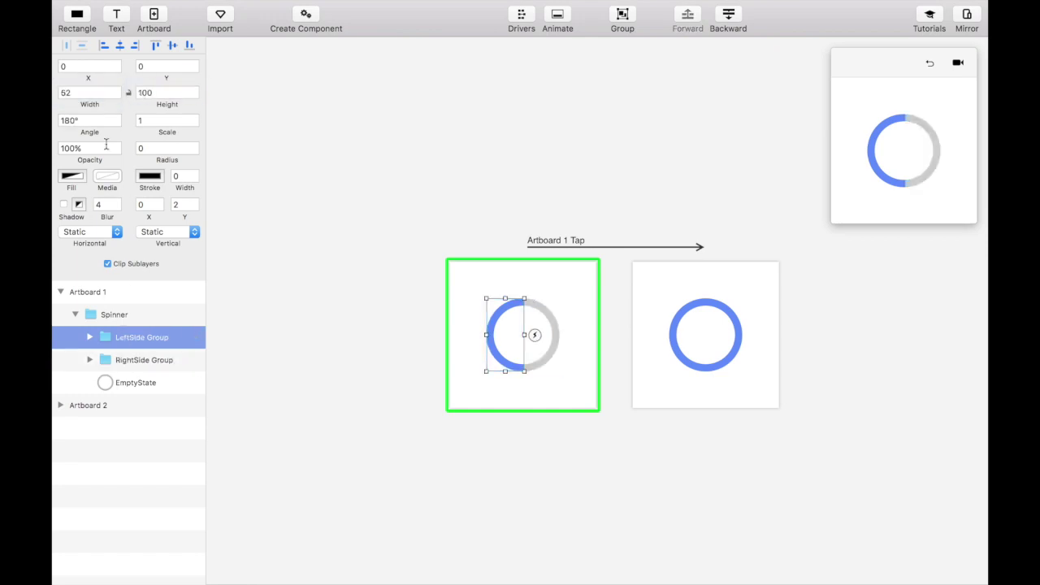
double_click(86, 92)
text(0)
key(Tab)
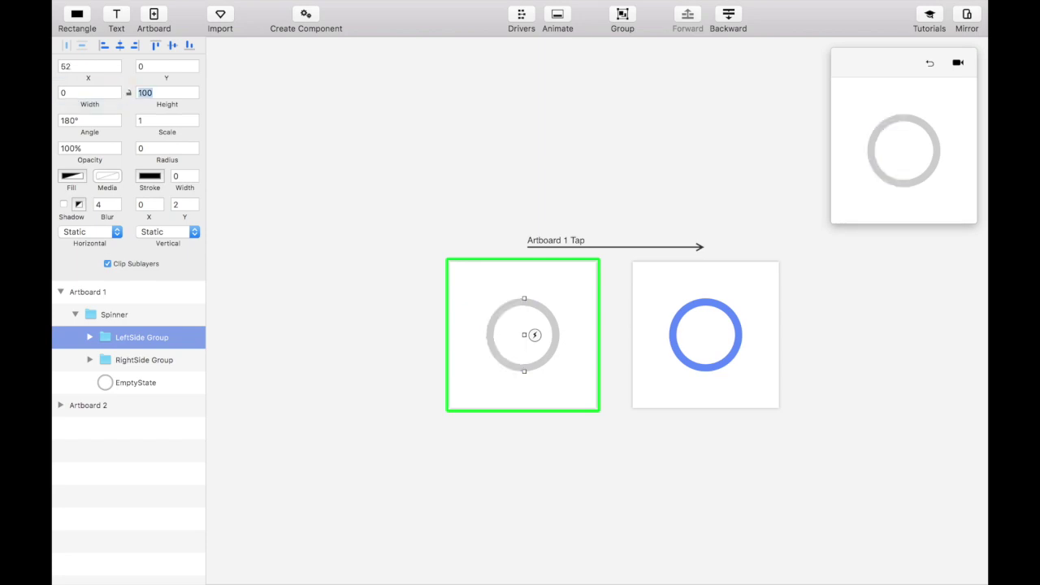
text(0)
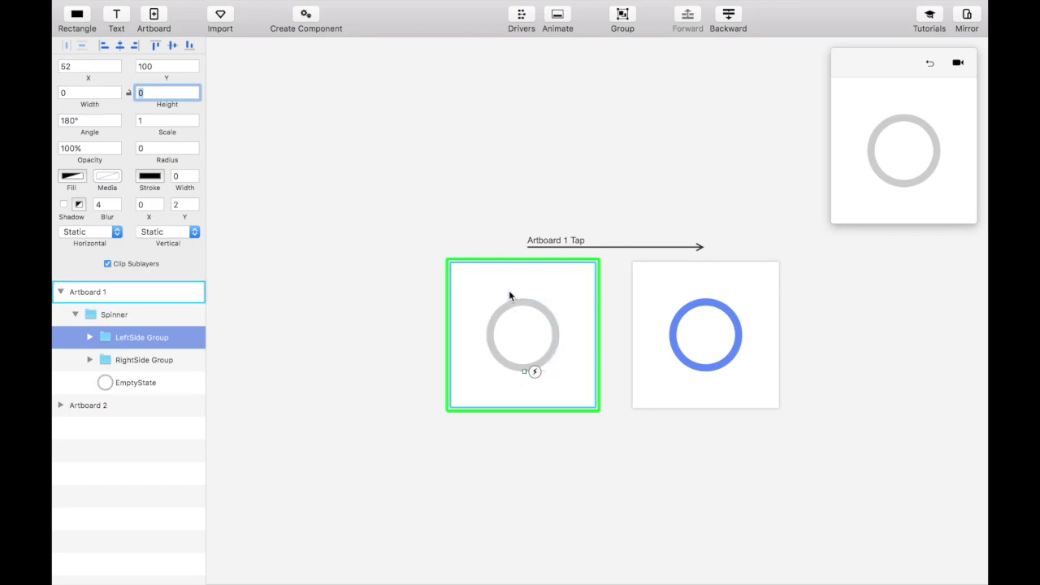
click(910, 202)
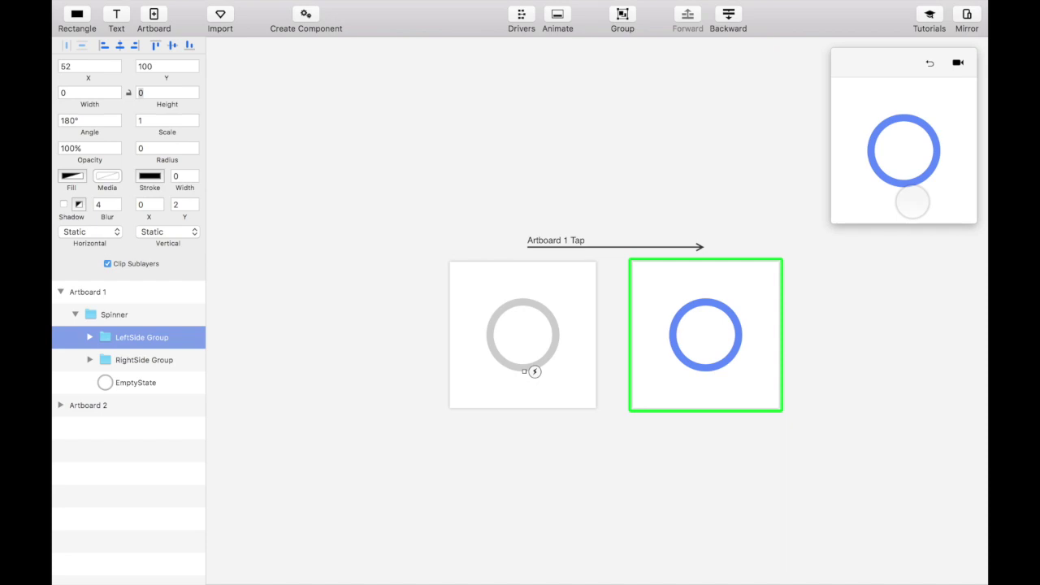
In the tap transition timeline, start RightSide Y/Height and LeftSide X/Width at 0.3 s, LeftSide Y/Height at 0.6 s.
click(606, 246)
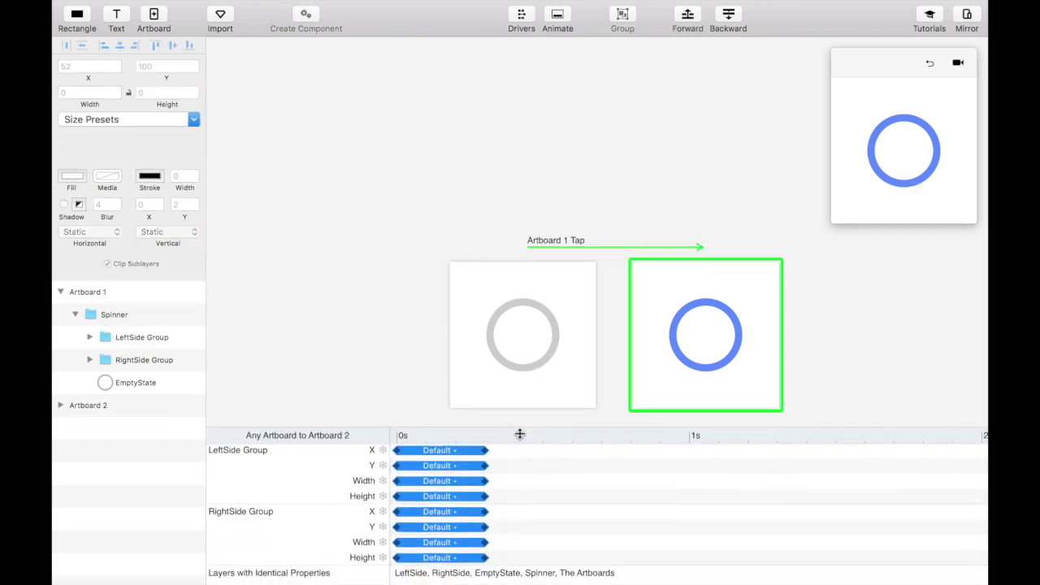
drag(416, 530, 506, 529)
drag(417, 557, 504, 557)
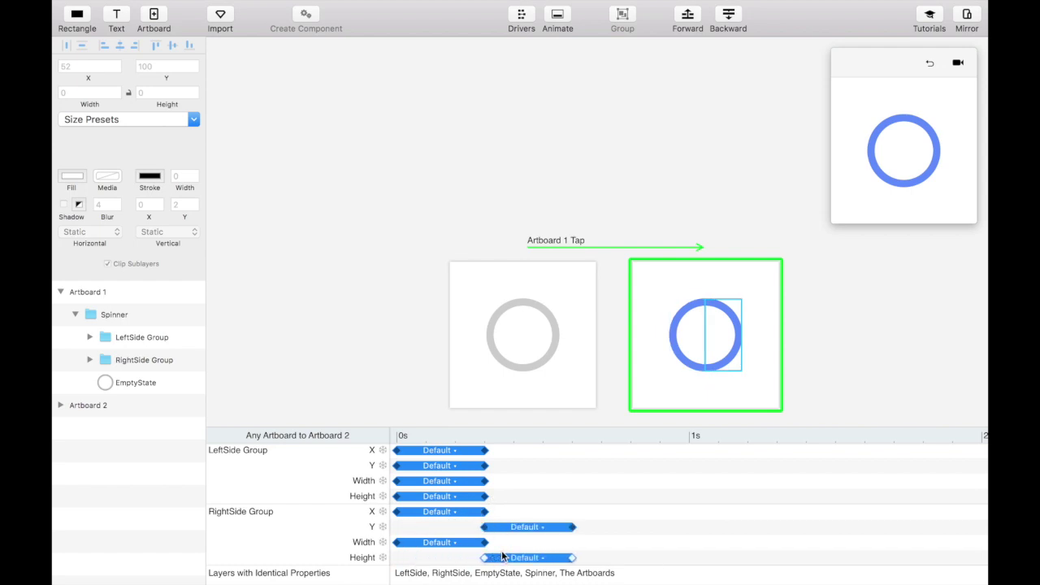
drag(436, 451, 503, 455)
drag(425, 480, 512, 481)
drag(426, 465, 604, 466)
drag(434, 496, 608, 495)
click(485, 367)
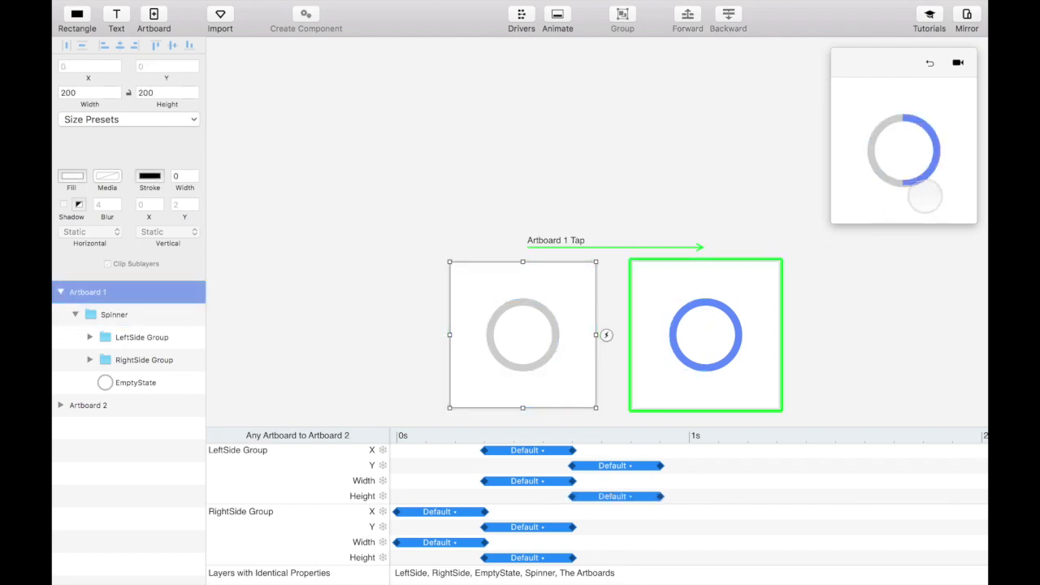
Switch all eight spinner animation tracks to Linear easing and preview the transition.
drag(687, 566, 409, 436)
click(540, 554)
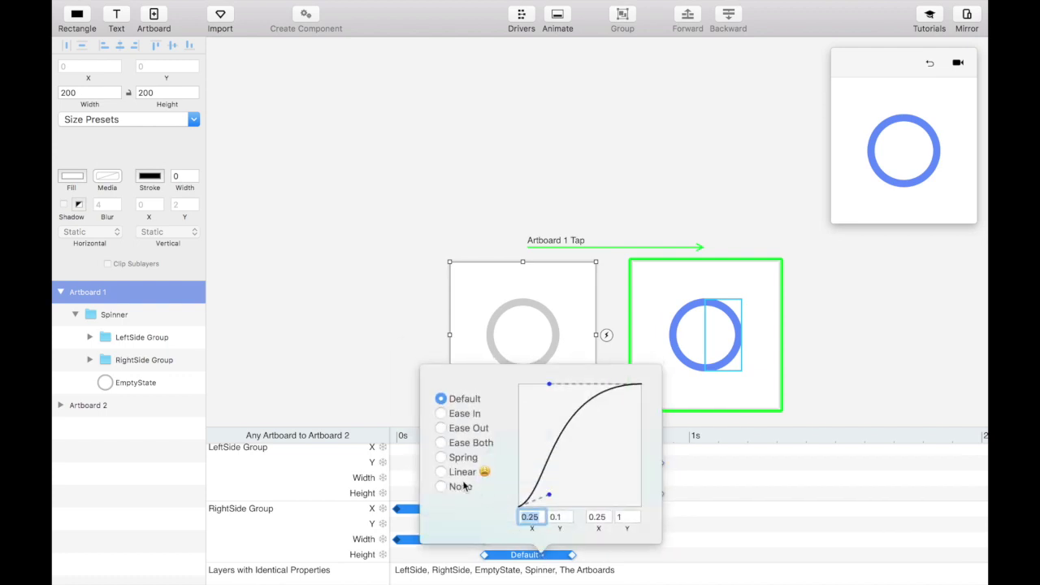
click(441, 473)
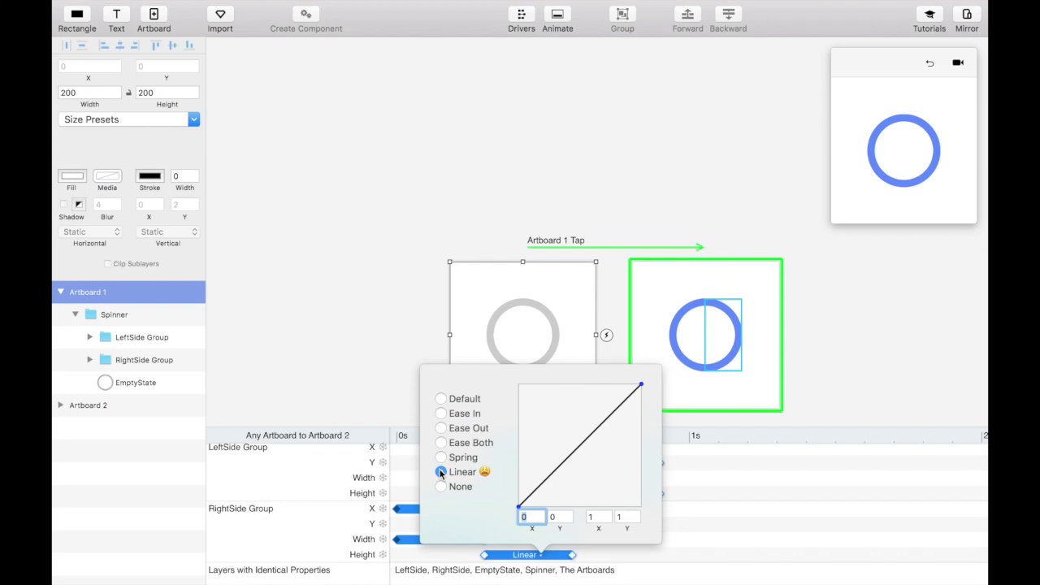
click(470, 293)
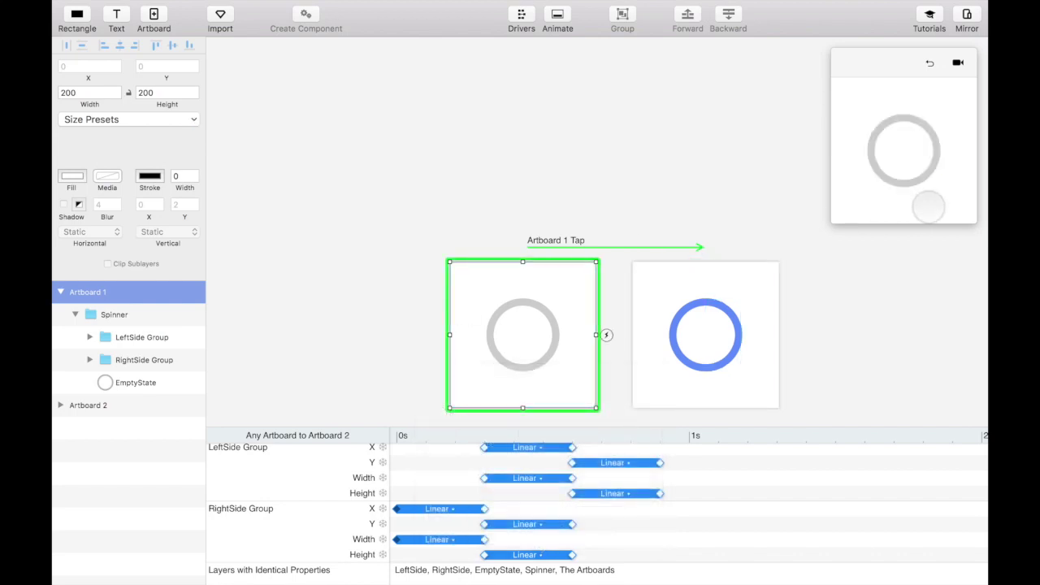
click(928, 206)
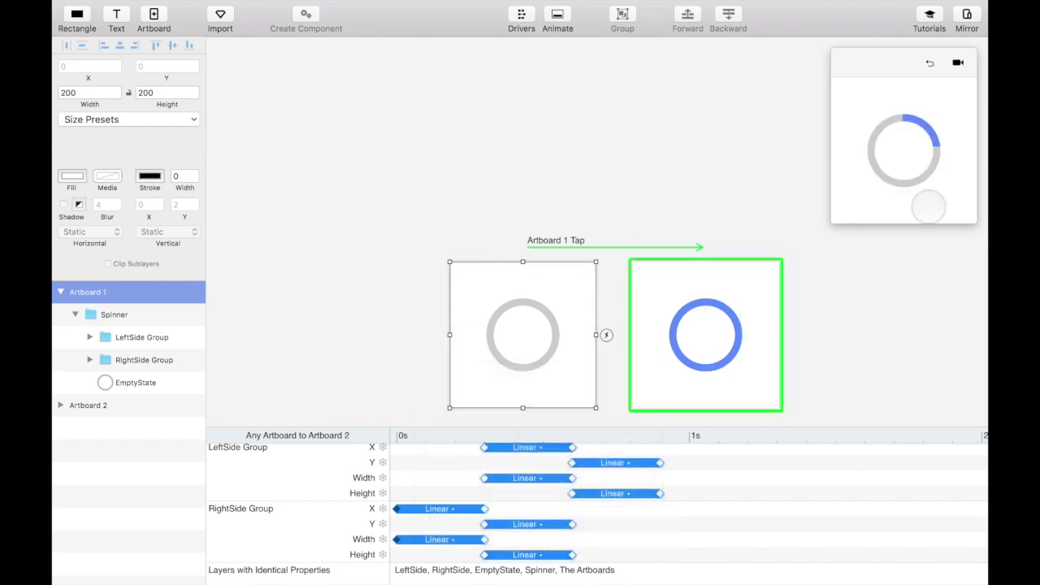
click(495, 290)
Give Artboard 1's Spinner group 0.5 scale, 0% opacity and a -35° angle.
click(520, 313)
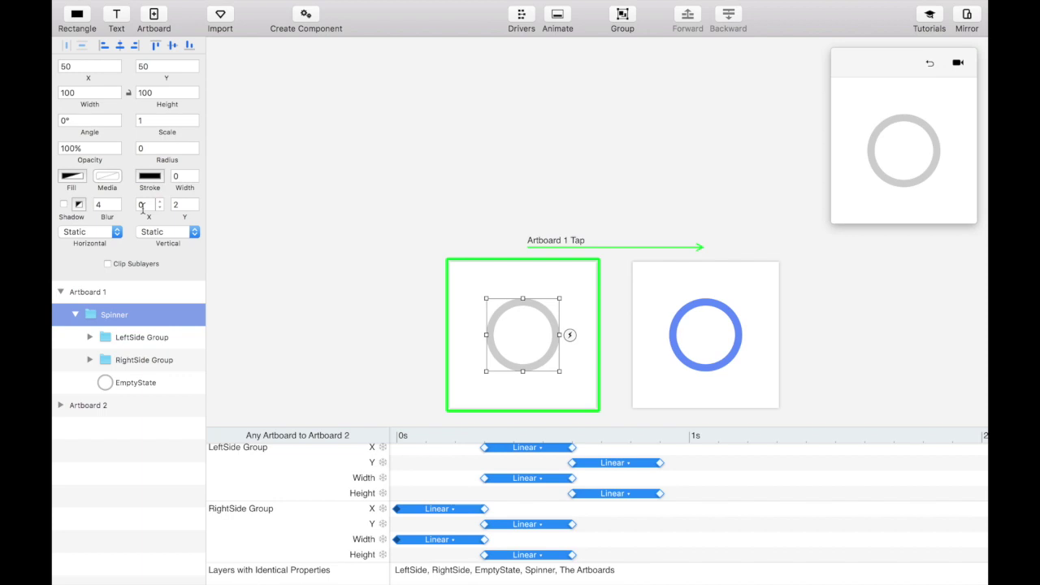
click(162, 122)
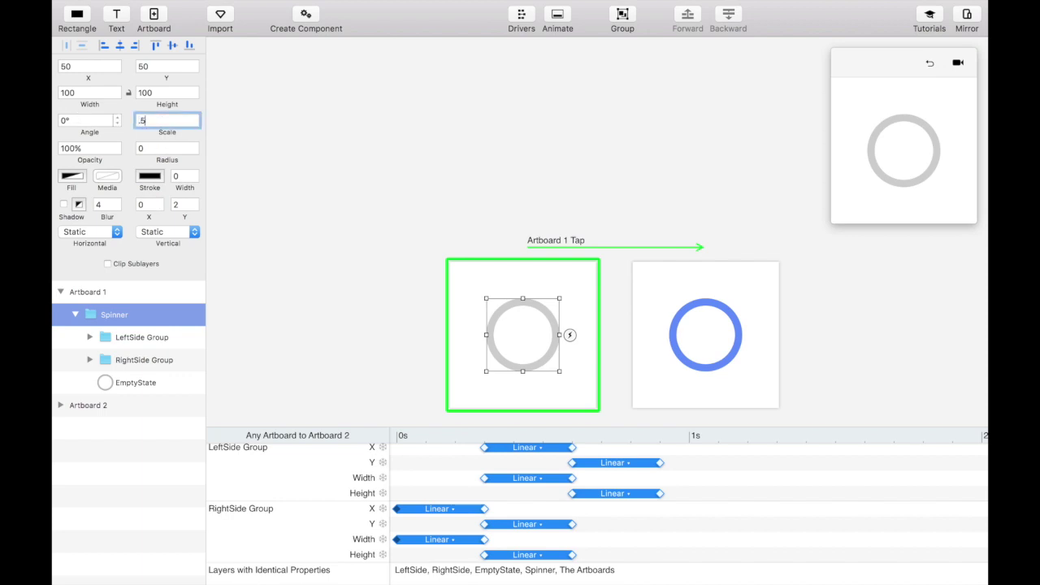
key(Return)
click(73, 149)
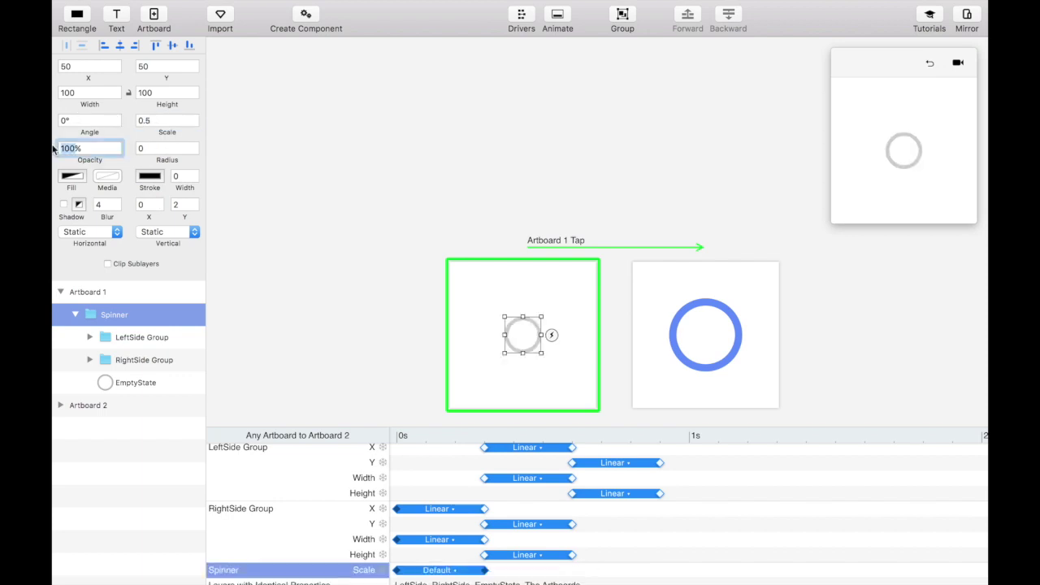
text(0)
key(Return)
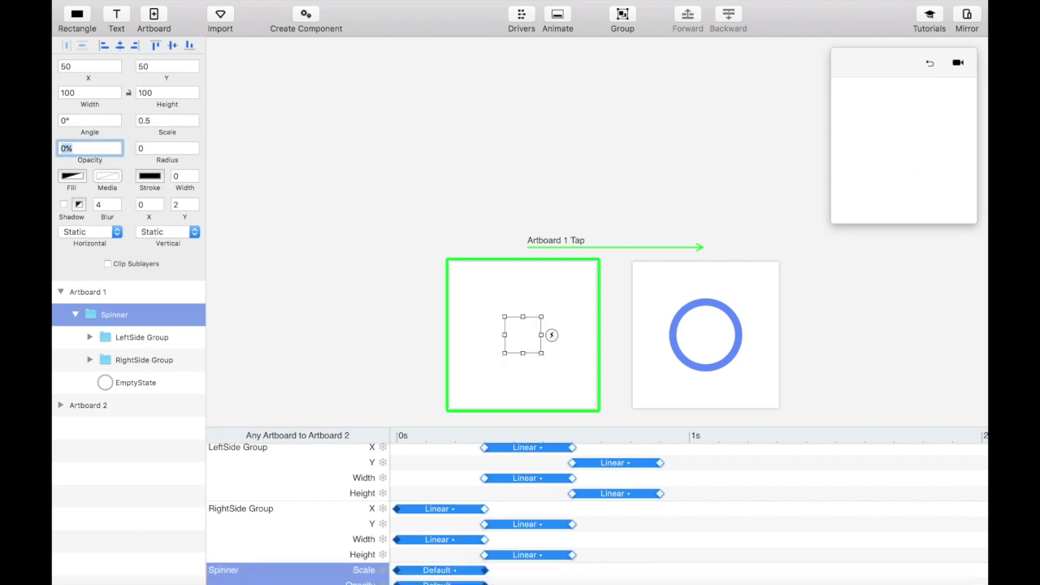
click(67, 121)
text(-35)
key(Return)
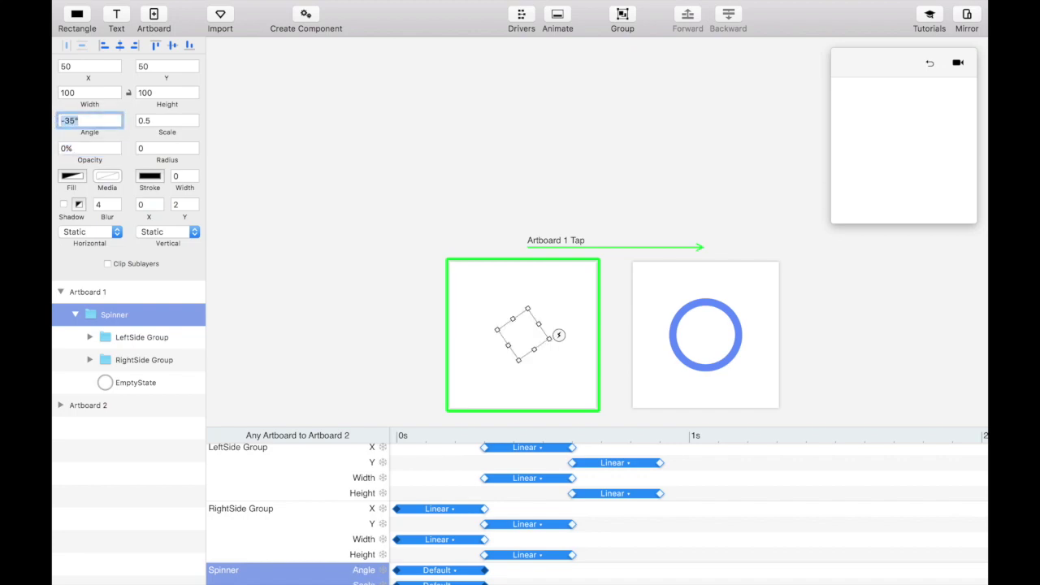
click(681, 318)
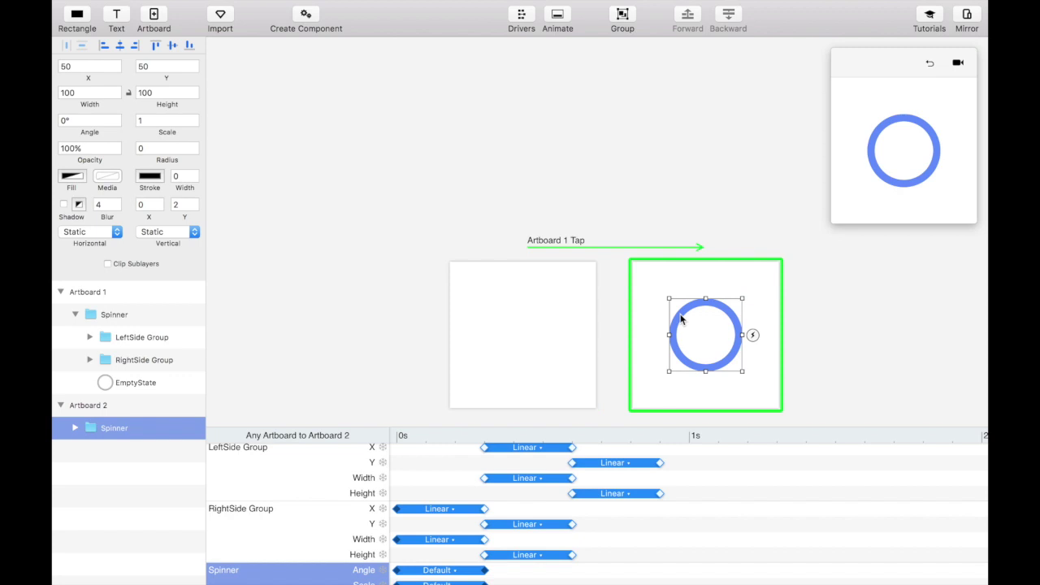
Rotate Artboard 2's Spinner to 135° and stretch its Angle animation to 0.9 s with Linear easing.
click(65, 121)
key(Return)
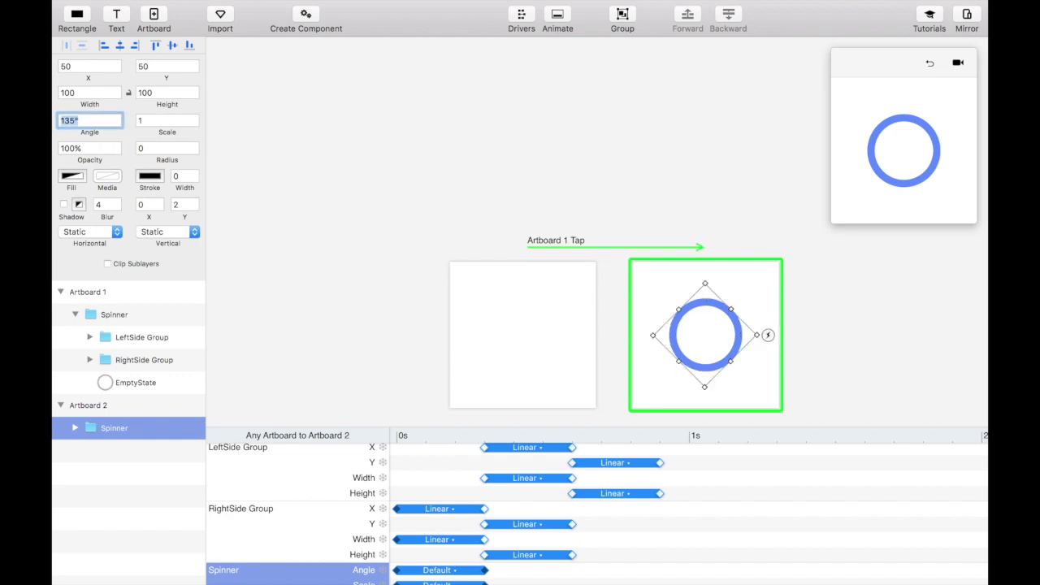
drag(545, 415, 588, 384)
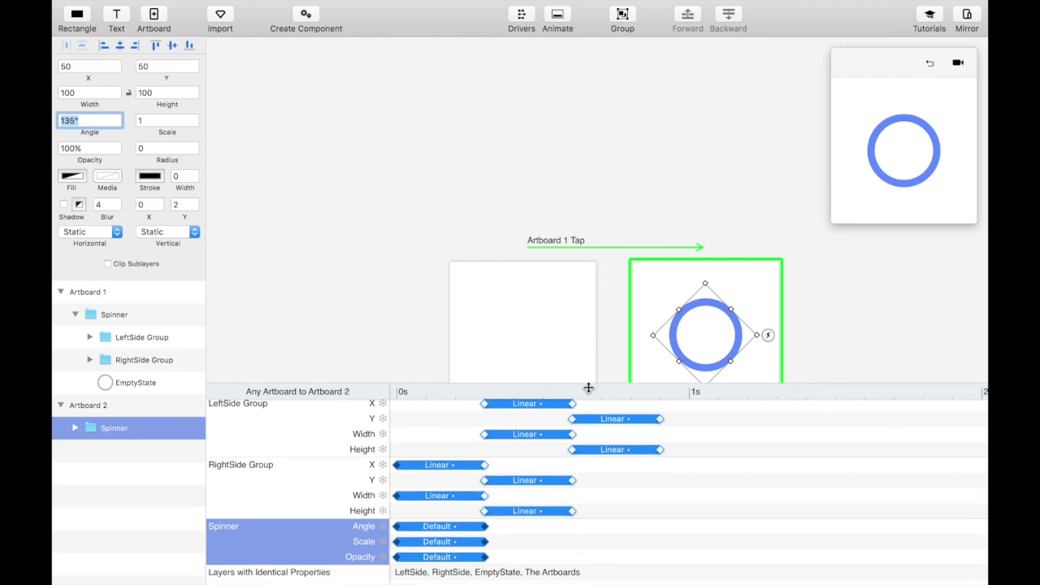
drag(486, 526, 590, 527)
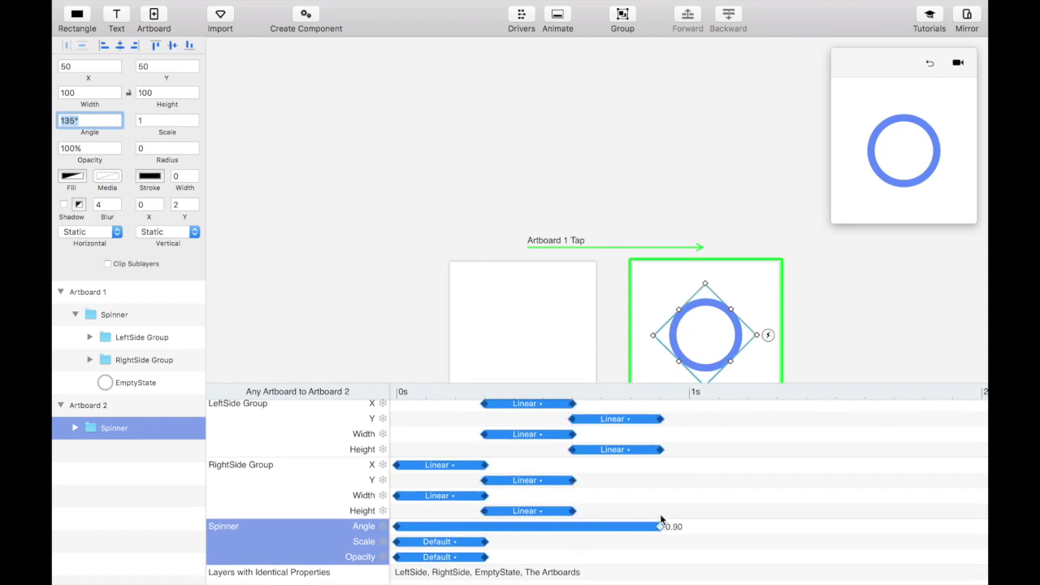
click(535, 525)
click(437, 444)
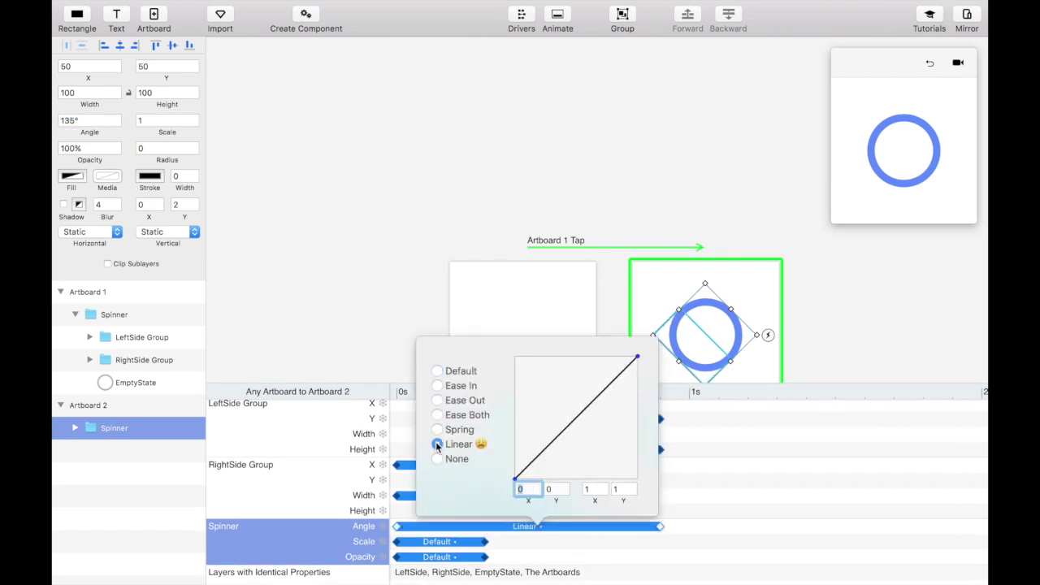
click(506, 306)
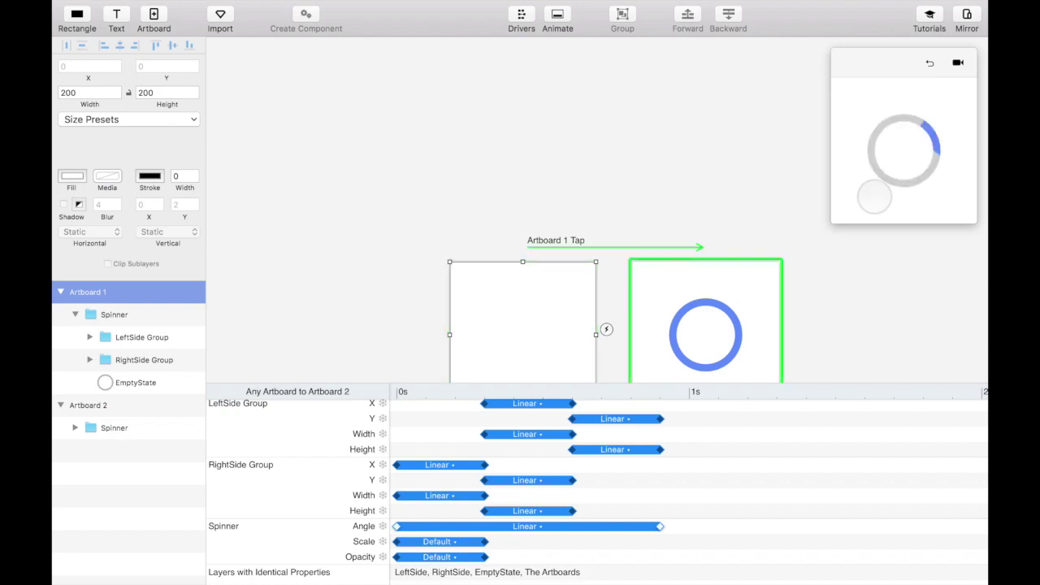
click(677, 247)
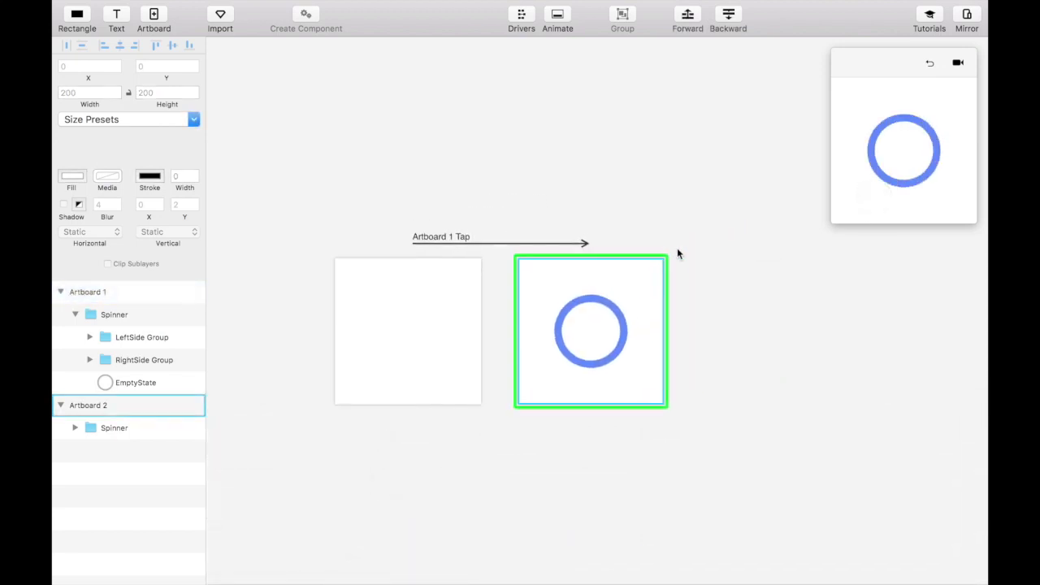
Create Artboard 3 by dragging Artboard 2's Auto trigger to empty canvas.
click(627, 276)
mouse_move(669, 336)
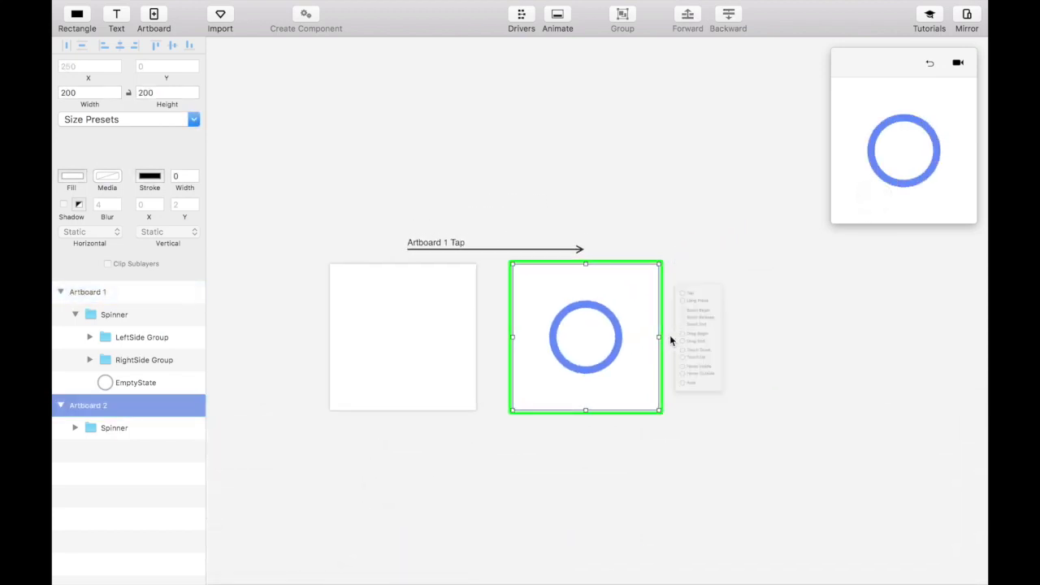
drag(692, 413, 630, 383)
Set Artboard 3's Spinner to 35° angle, 0.5 scale and 0% opacity.
click(755, 349)
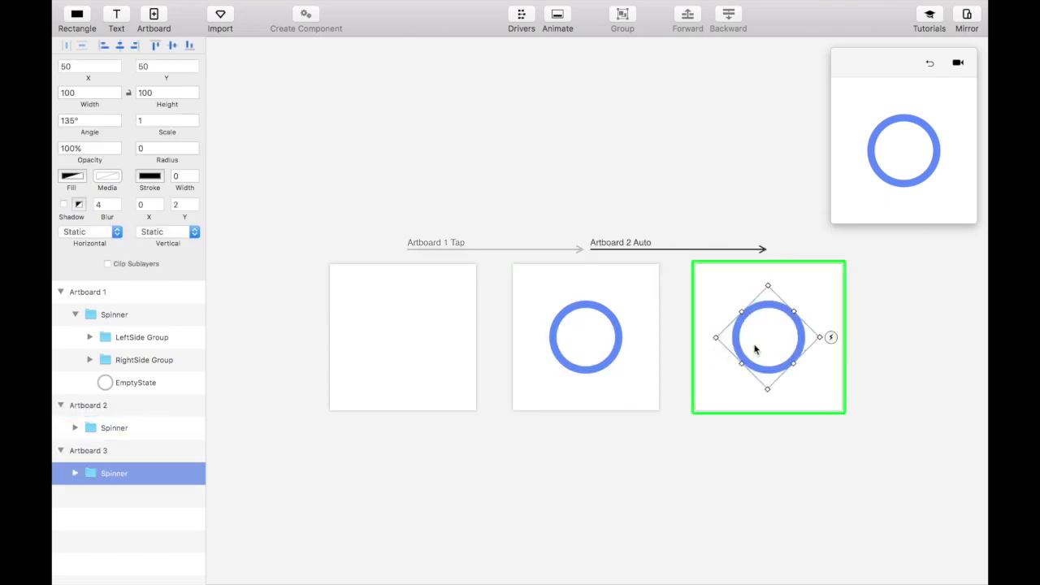
click(73, 122)
text(35)
key(Return)
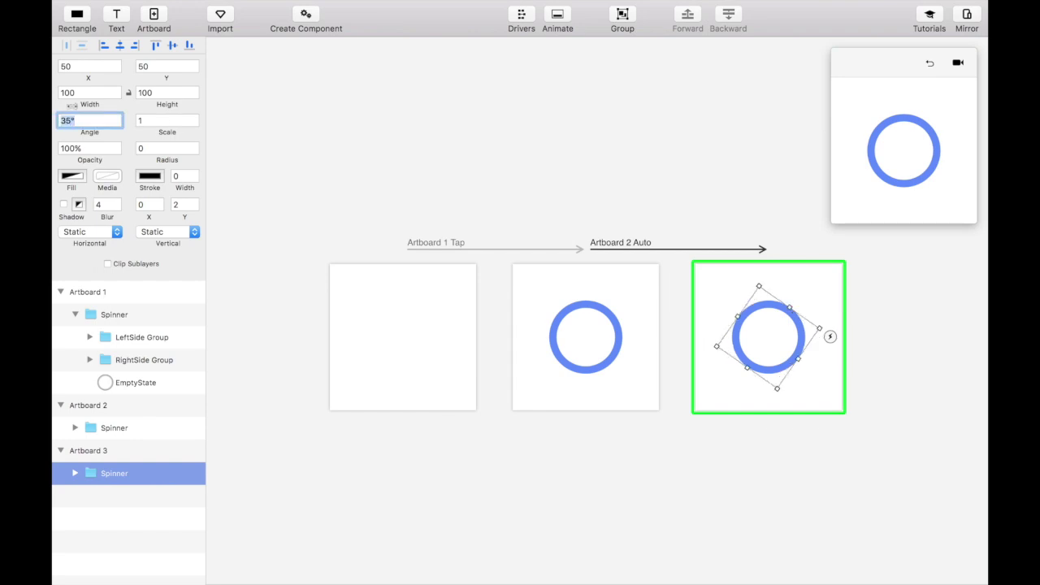
key(Tab)
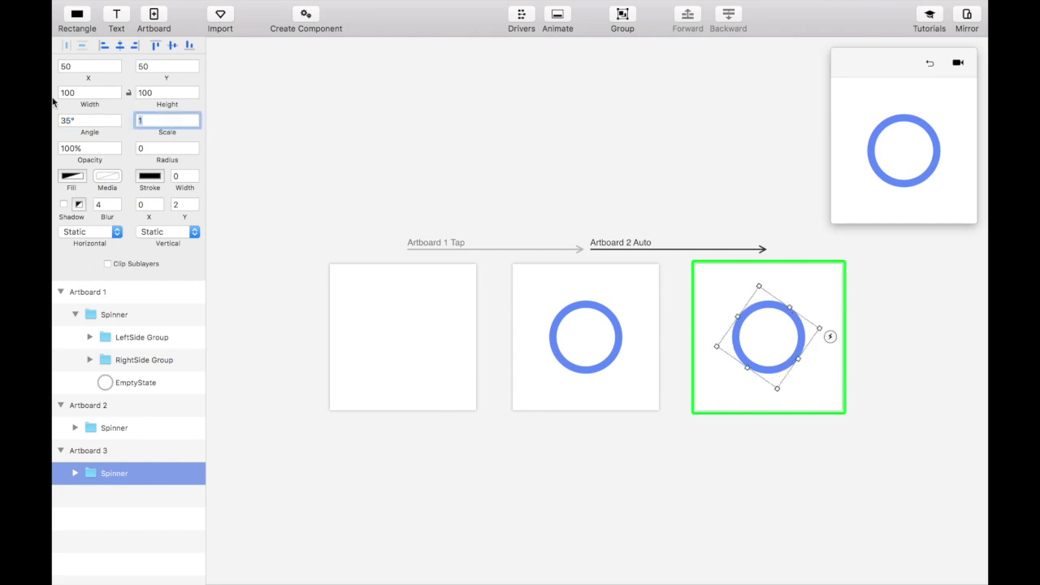
text(.5)
key(Return)
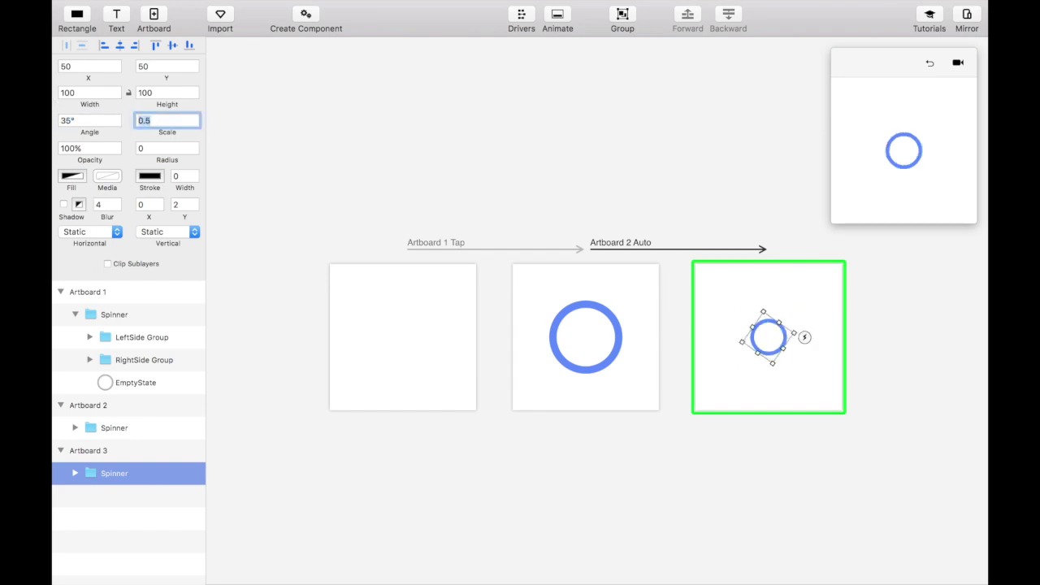
click(76, 147)
text(0)
key(Return)
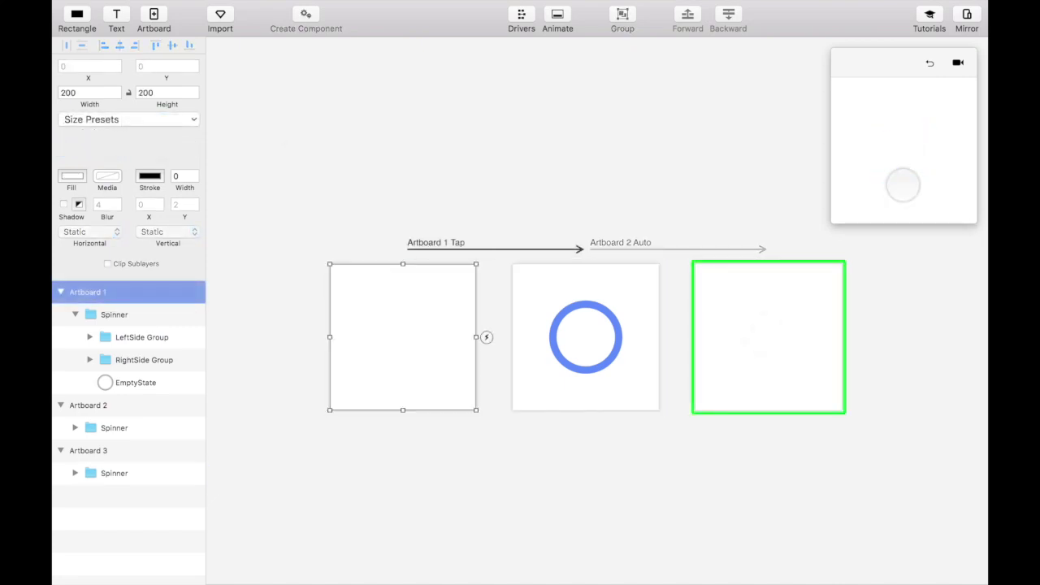
Link Artboard 3 back to Artboard 1 with an Auto trigger.
click(829, 293)
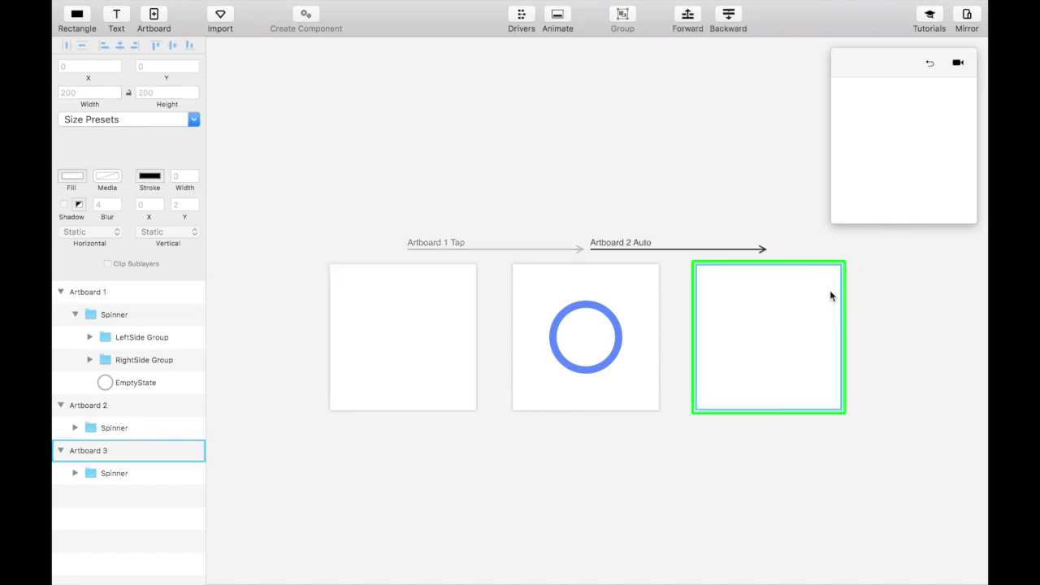
click(851, 337)
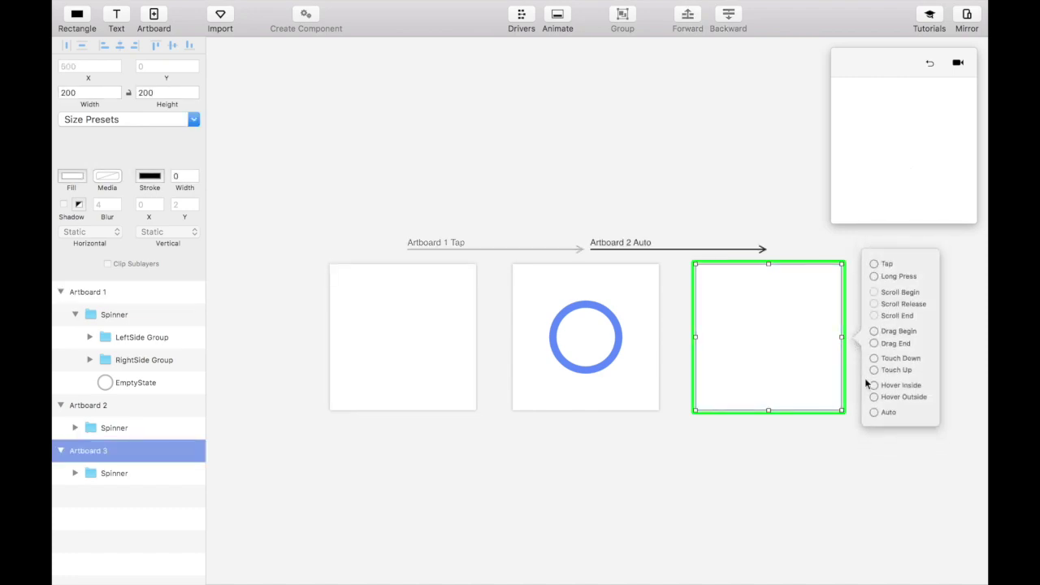
drag(871, 411, 428, 343)
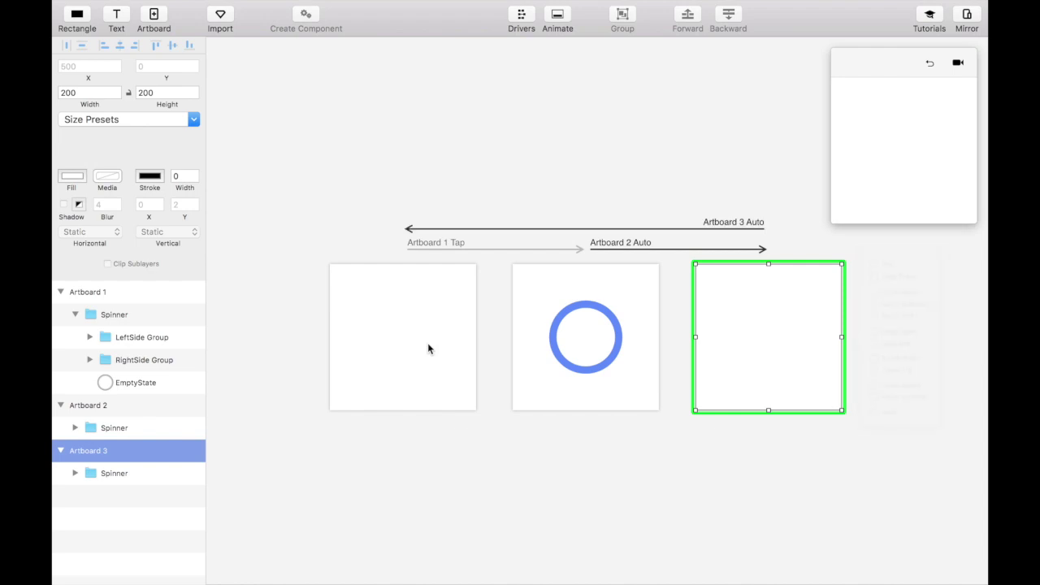
Select Artboard 1 and play the preview repeatedly to test the spinner loop.
click(399, 304)
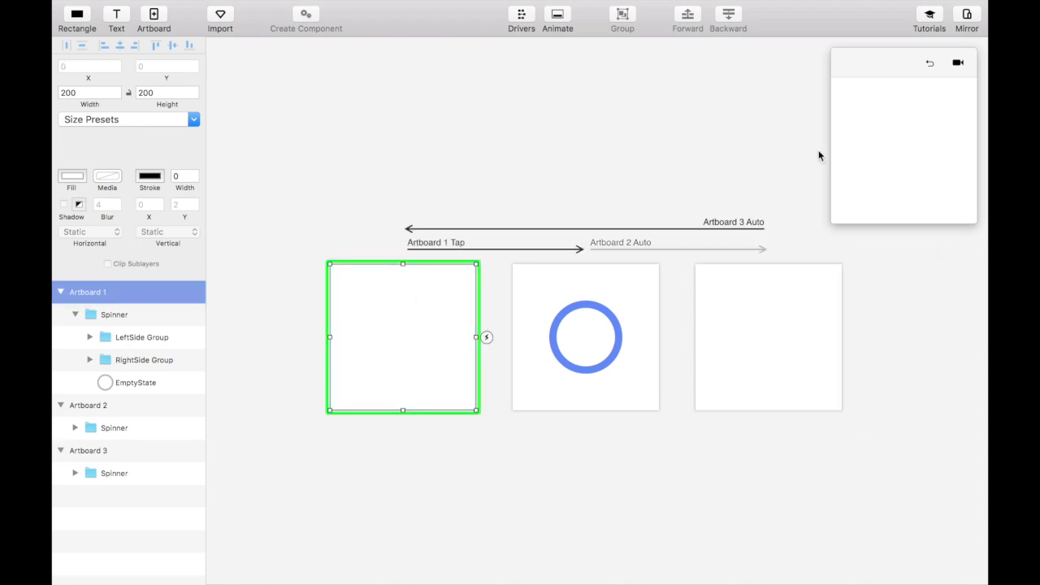
click(892, 189)
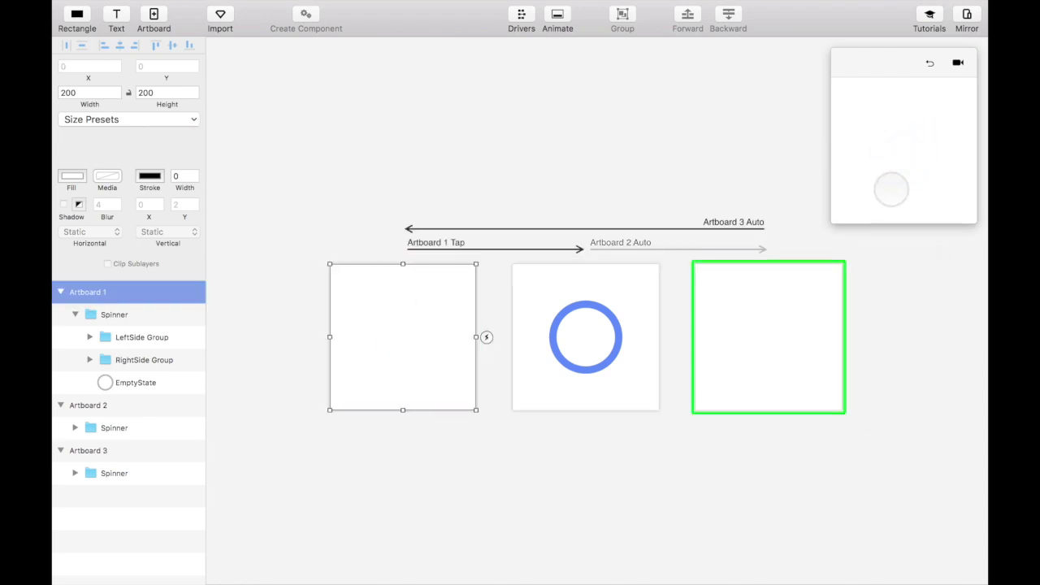
click(891, 189)
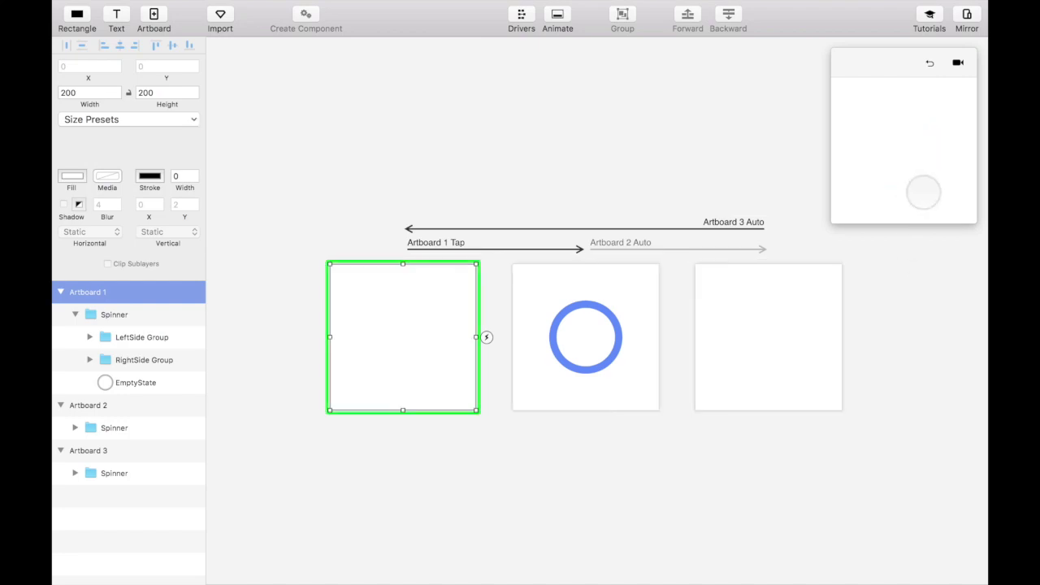
click(922, 192)
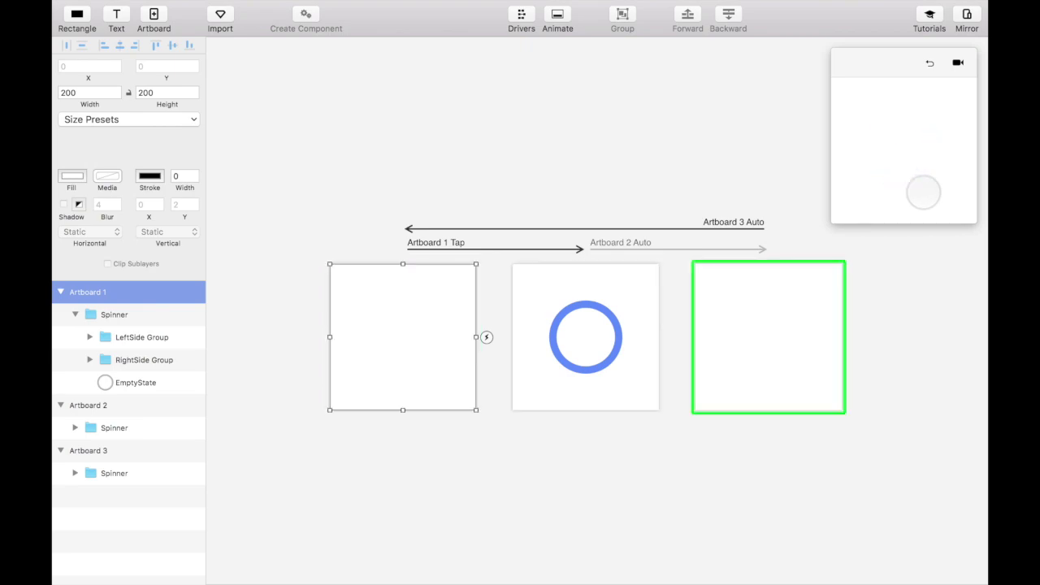